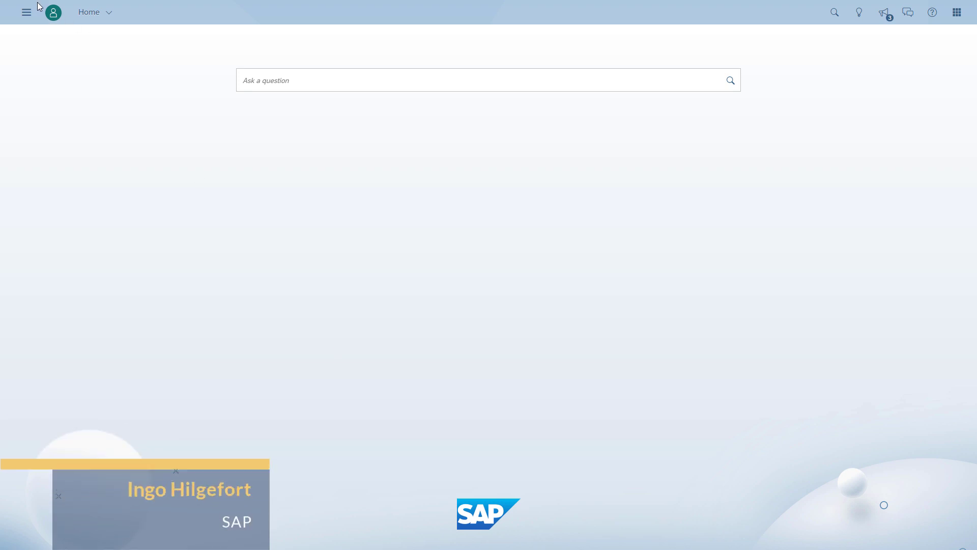
- Create a new story from the side navigation and add a blank canvas page to it
click(27, 12)
click(40, 61)
click(135, 67)
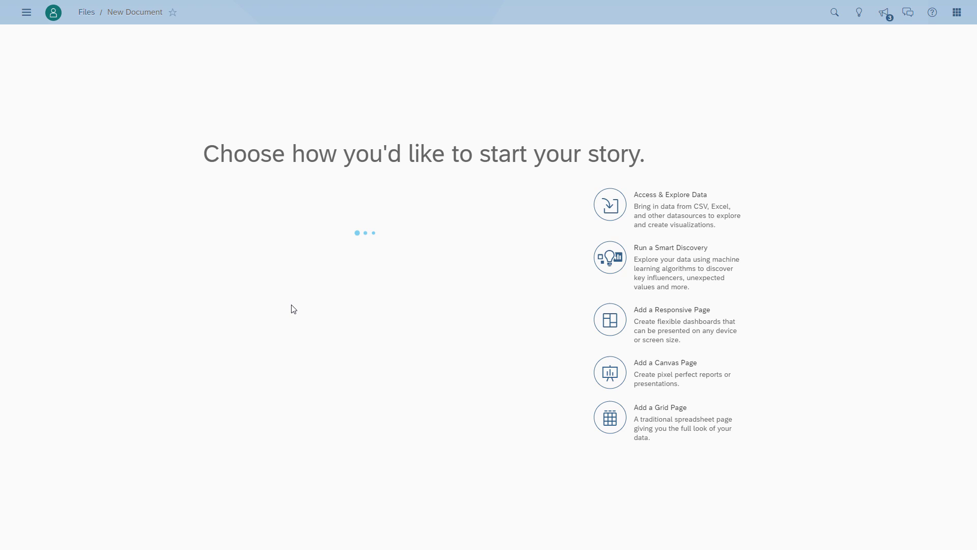
click(611, 378)
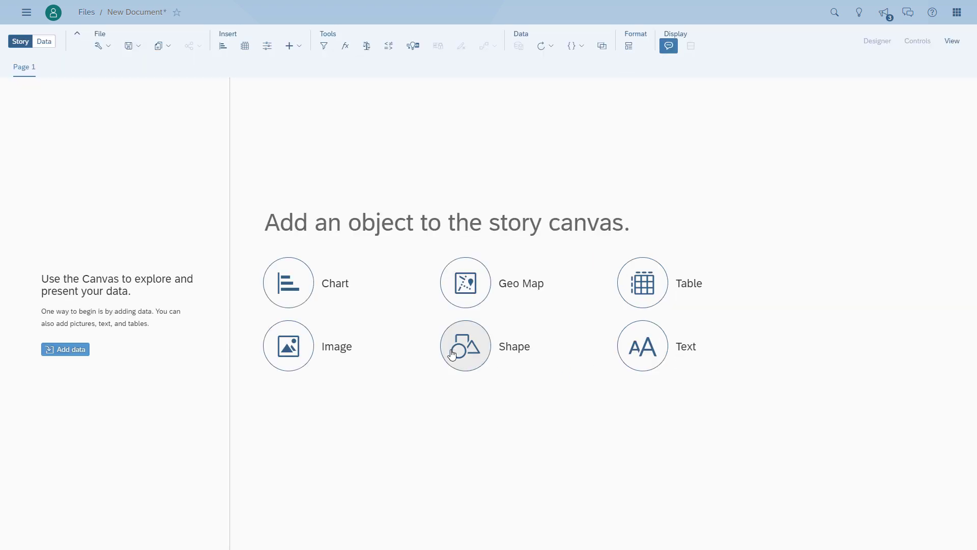
- Insert a table based on the DailyDose_Episode_023 model from Public > DEMO > Demo Material
click(629, 289)
click(377, 303)
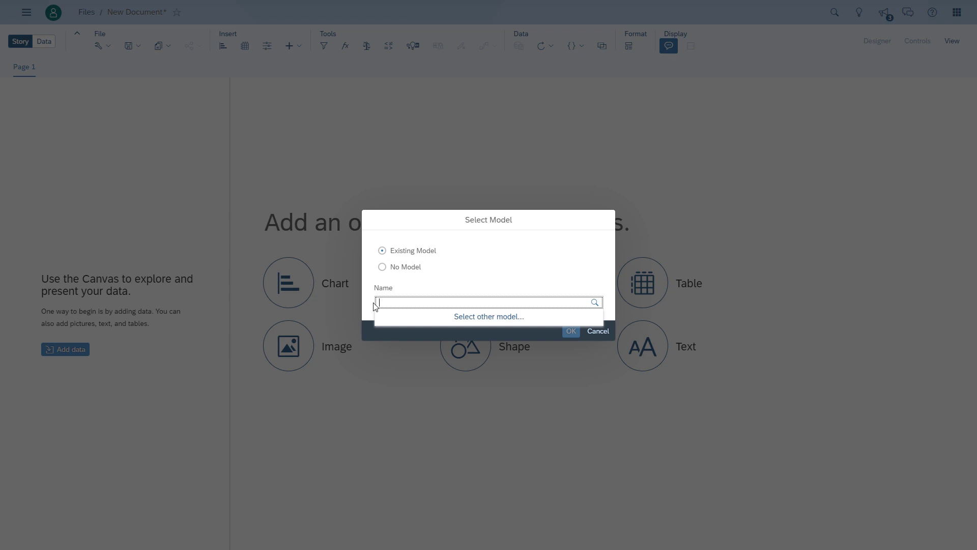
click(484, 323)
click(312, 236)
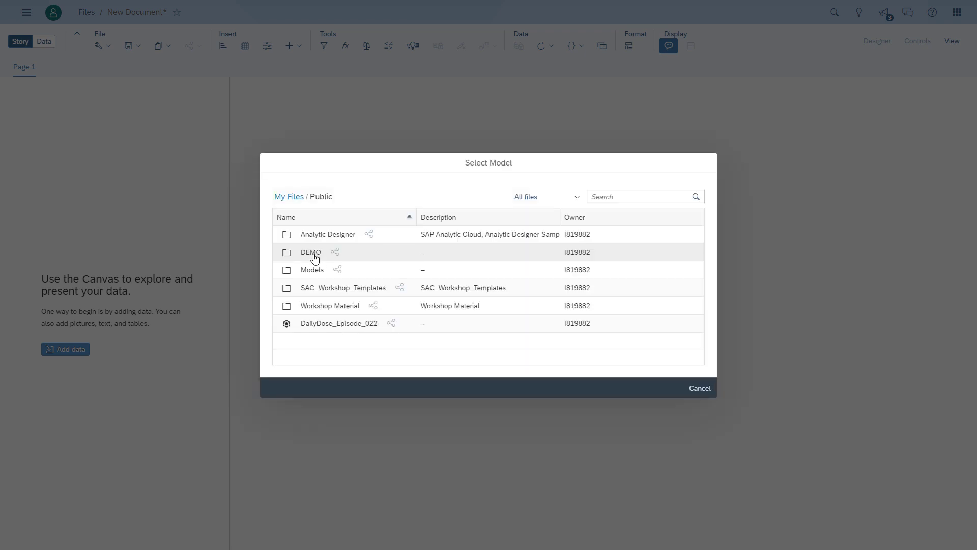
click(312, 253)
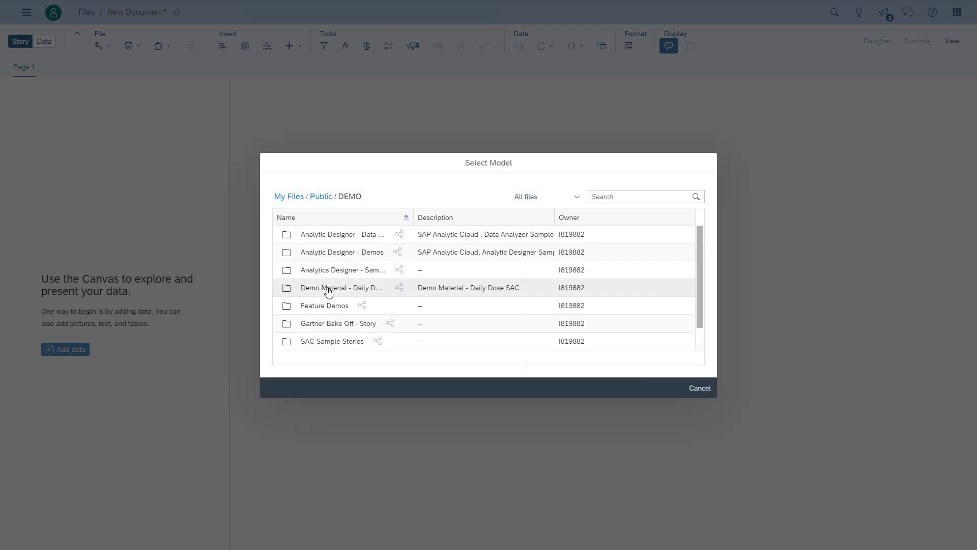
click(330, 289)
click(334, 324)
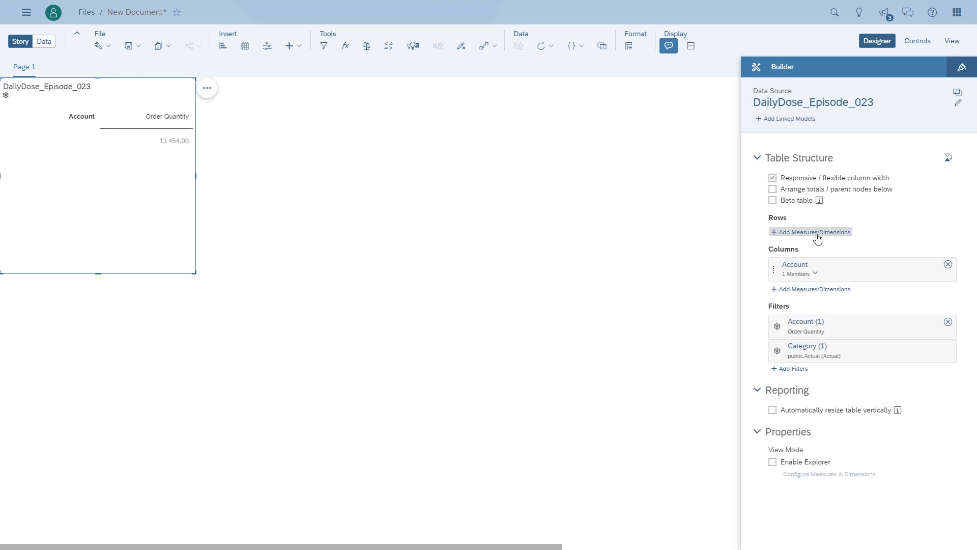
- Add Customer Name, Order Date, Product Name and Order Priority as the table's row dimensions
click(817, 233)
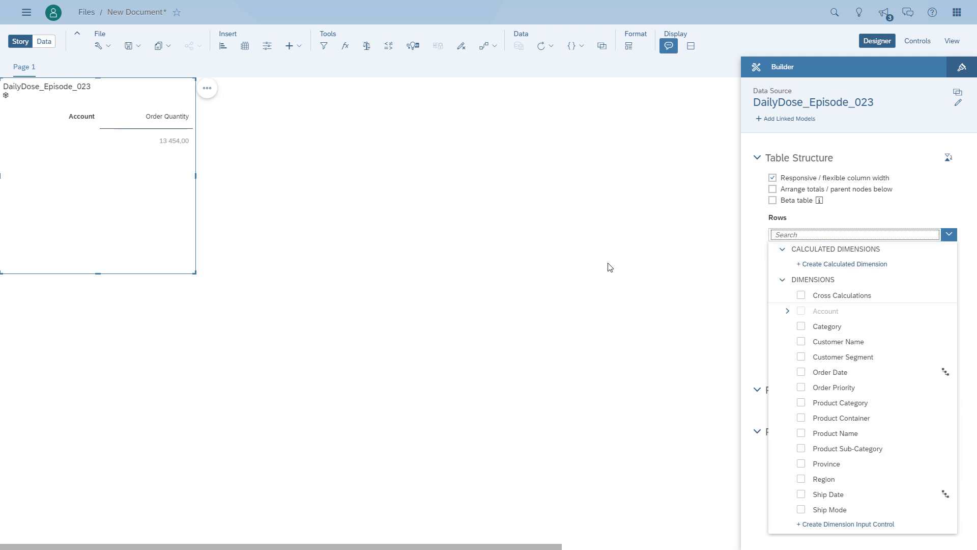
click(801, 342)
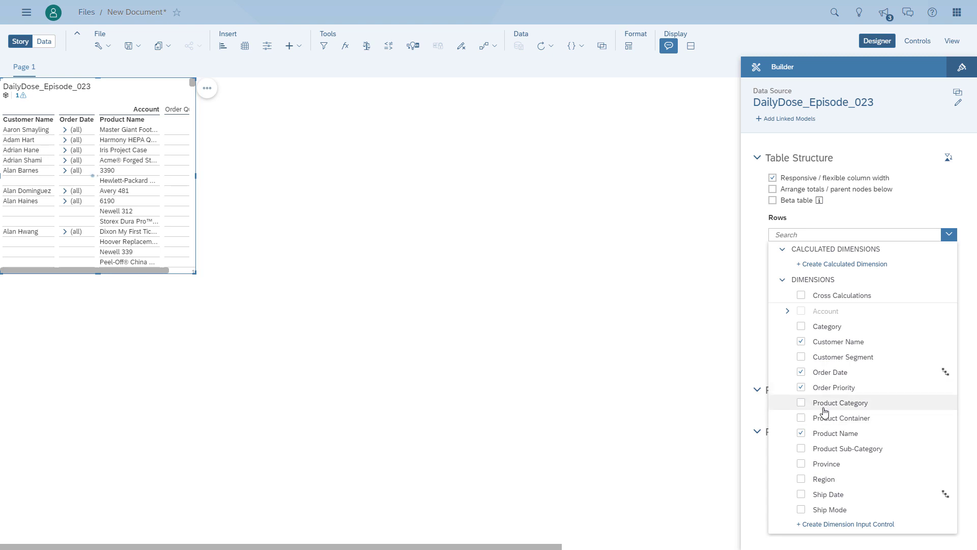
click(757, 335)
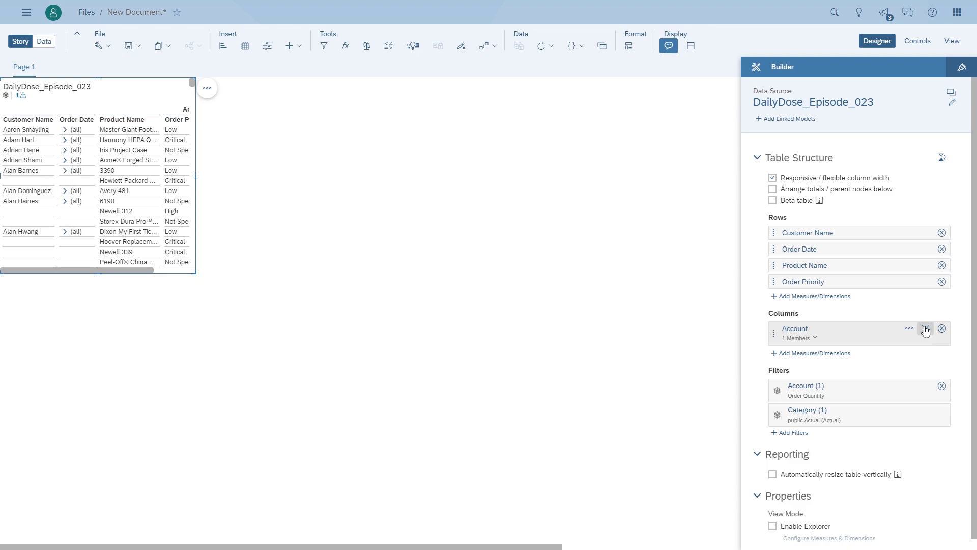
- Add Sales, Discount and Profit alongside Order Quantity as the table's measures
click(926, 330)
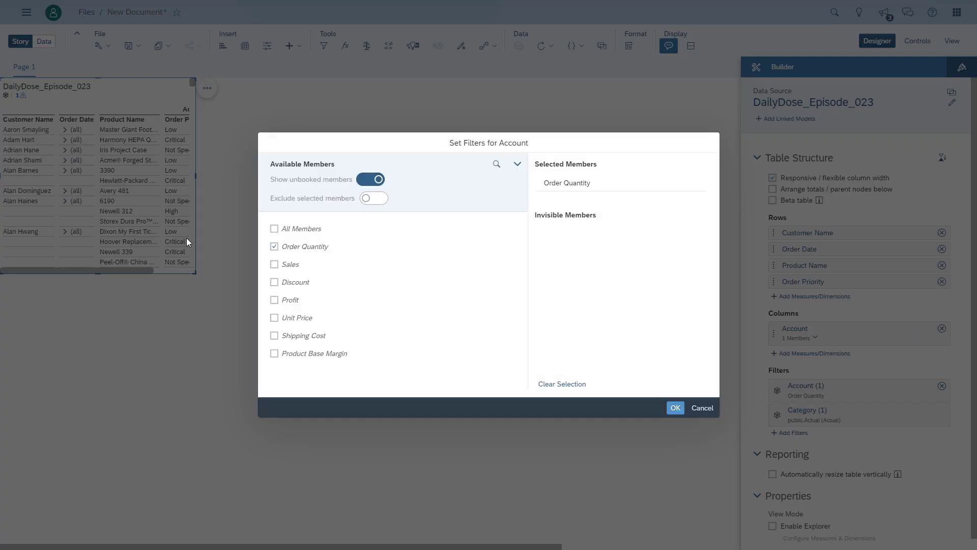
click(274, 264)
click(275, 284)
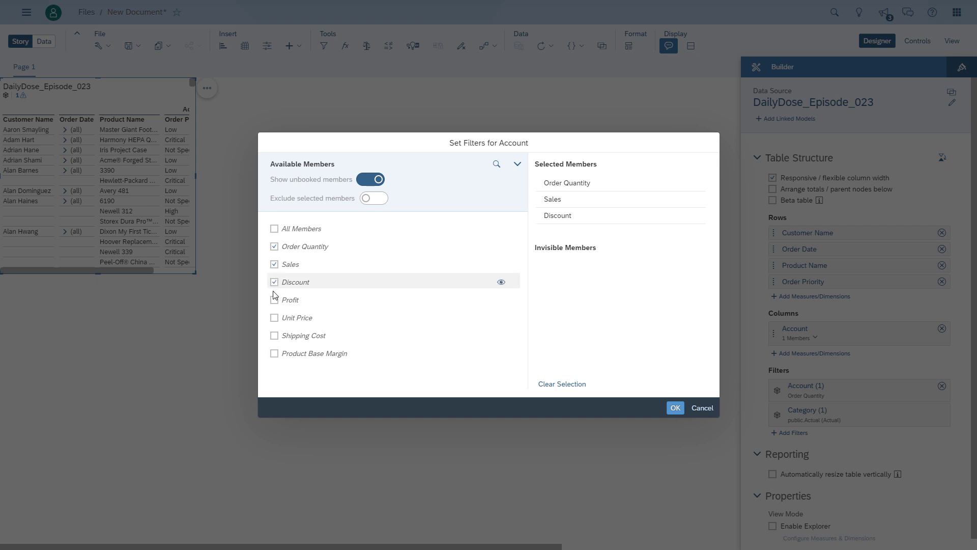
click(275, 301)
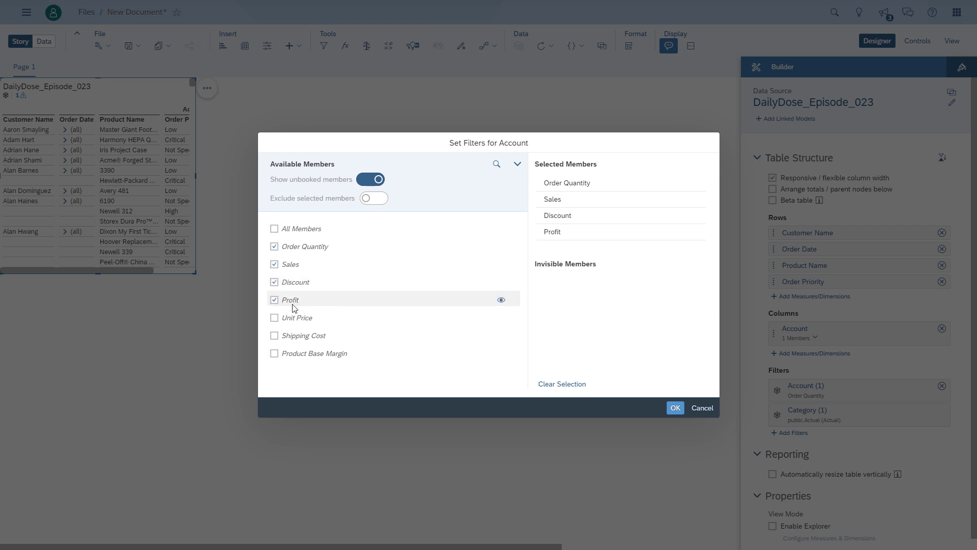
click(676, 408)
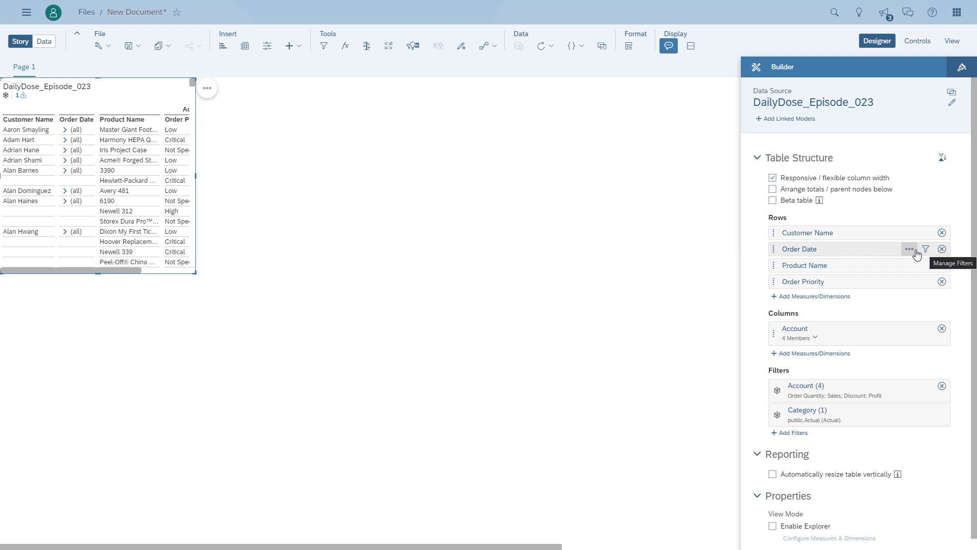
- Set the Order Date hierarchy to Flat presentation
click(910, 249)
click(885, 263)
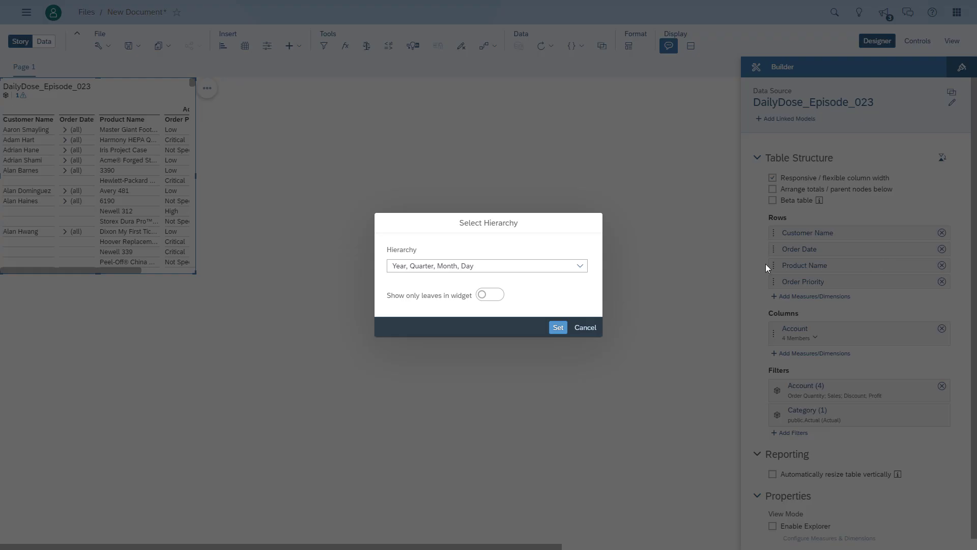
click(552, 266)
click(436, 284)
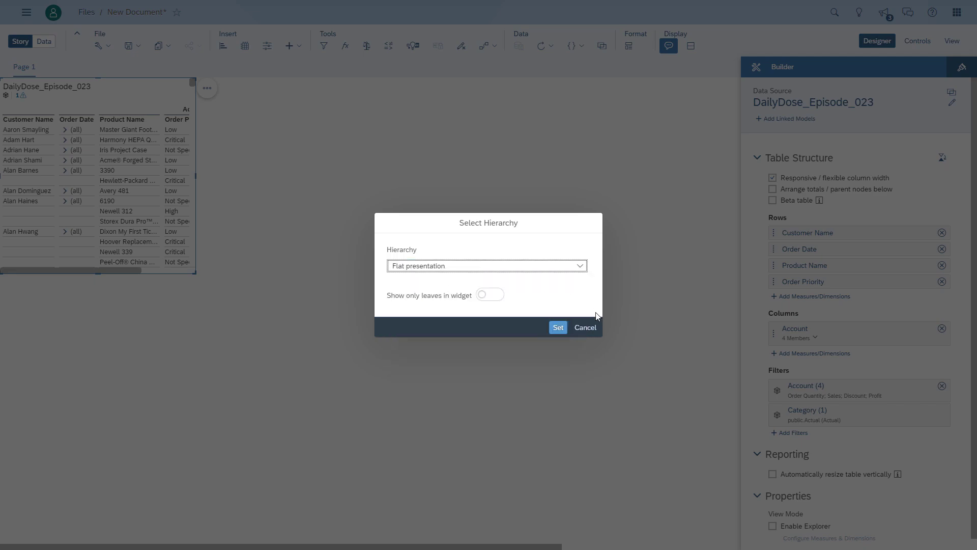
click(556, 327)
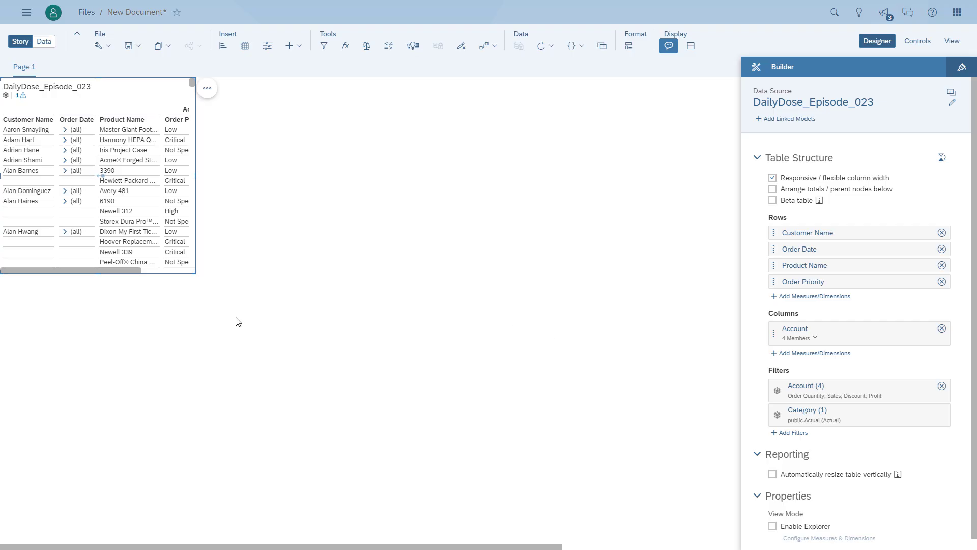
- Enlarge the table, raise its custom row drill limit to 5000, and preview in view mode
drag(197, 275, 402, 410)
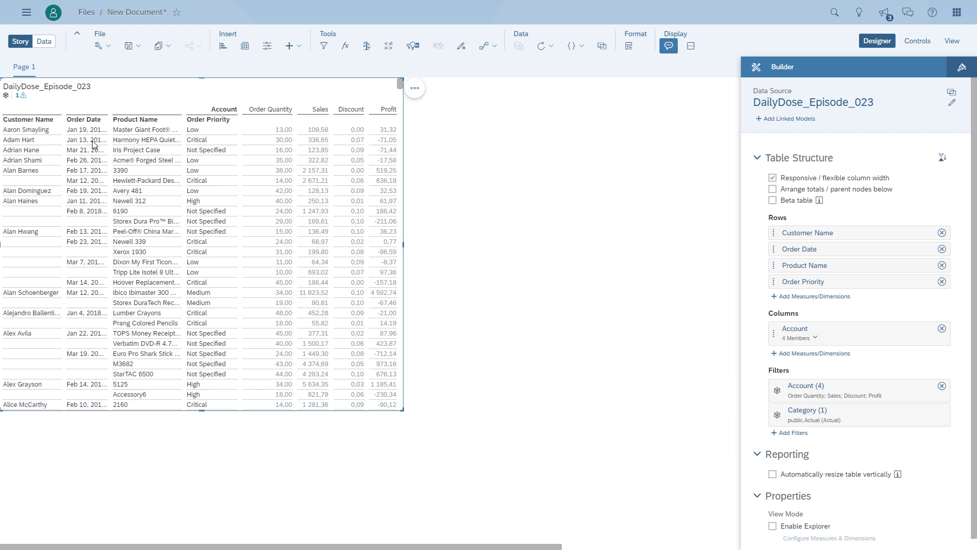
click(24, 96)
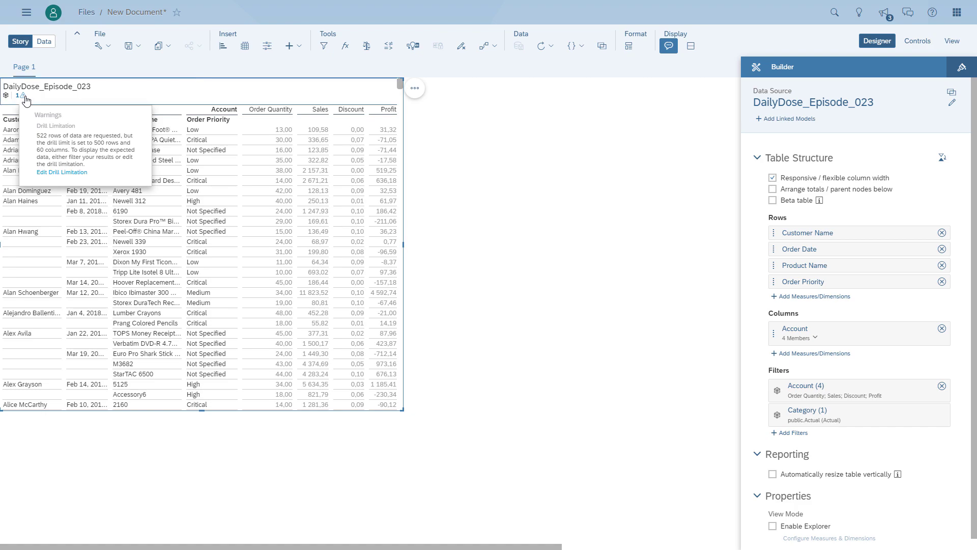
click(62, 172)
click(429, 257)
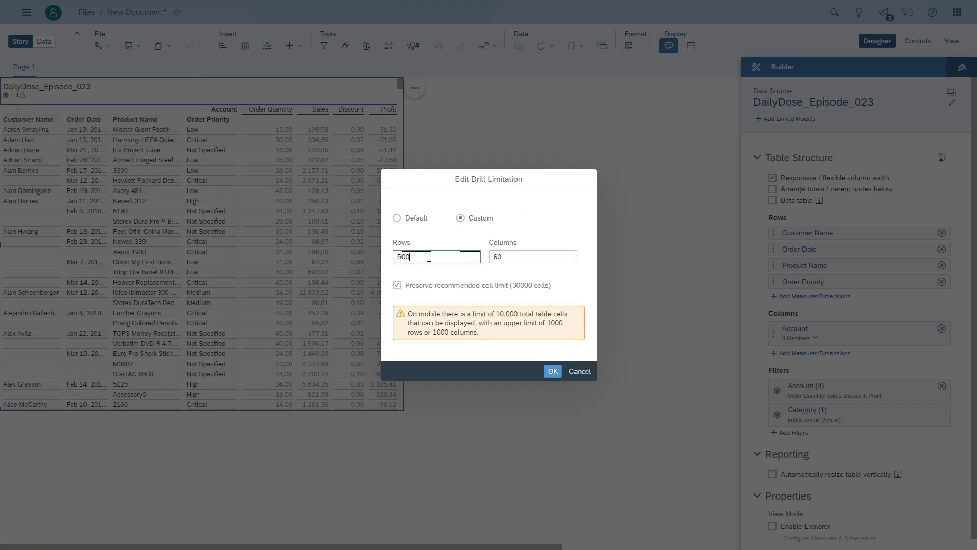
click(553, 371)
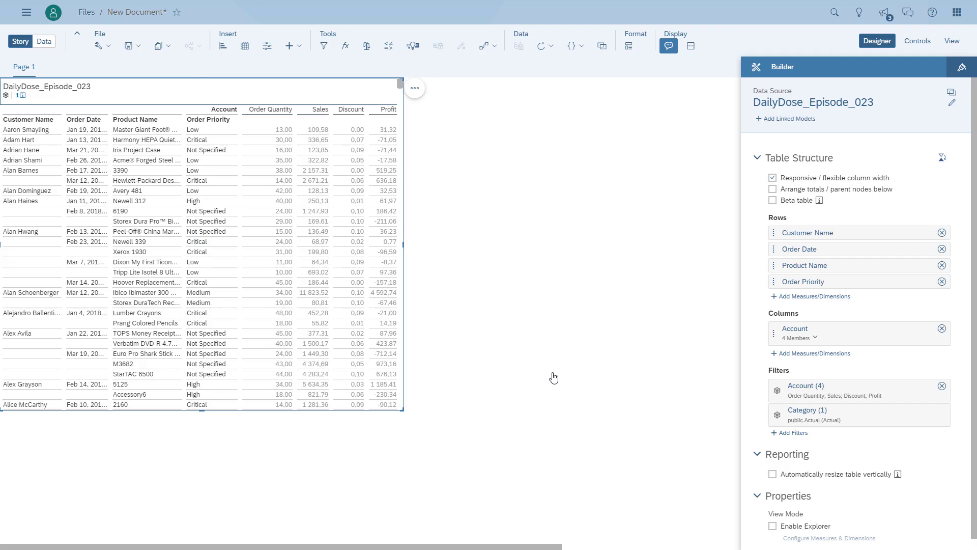
click(22, 98)
click(952, 41)
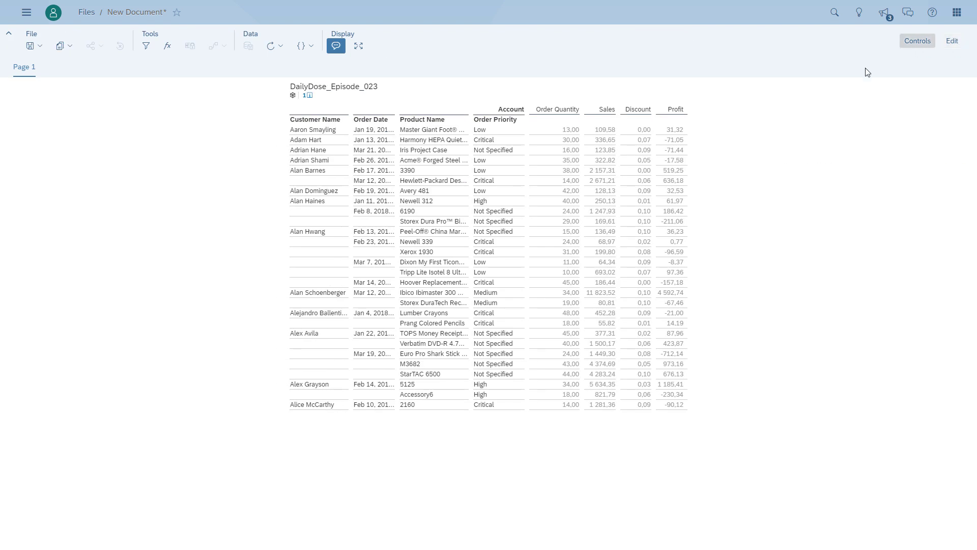
click(463, 246)
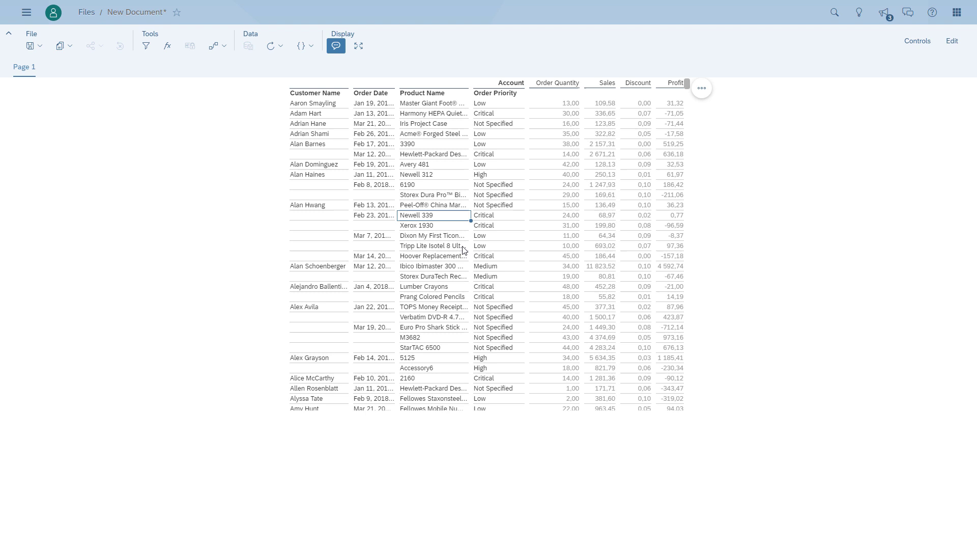
scroll(463, 248, down, 3)
scroll(464, 250, down, 6)
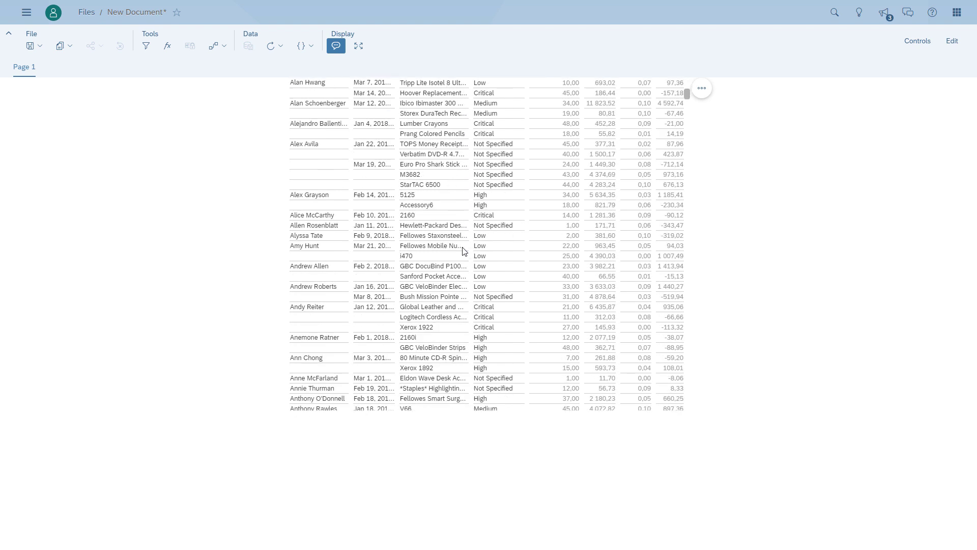
scroll(691, 106, down, 20)
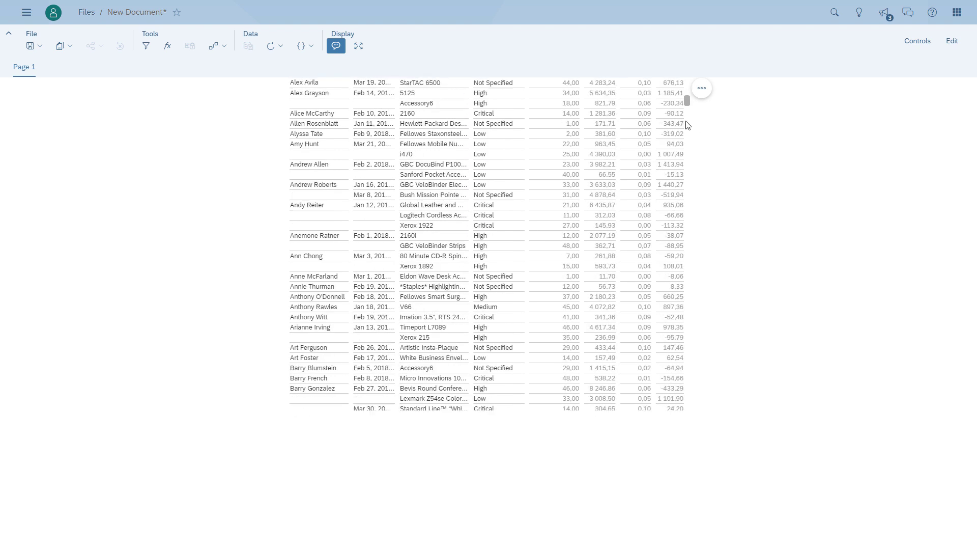
scroll(697, 216, down, 15)
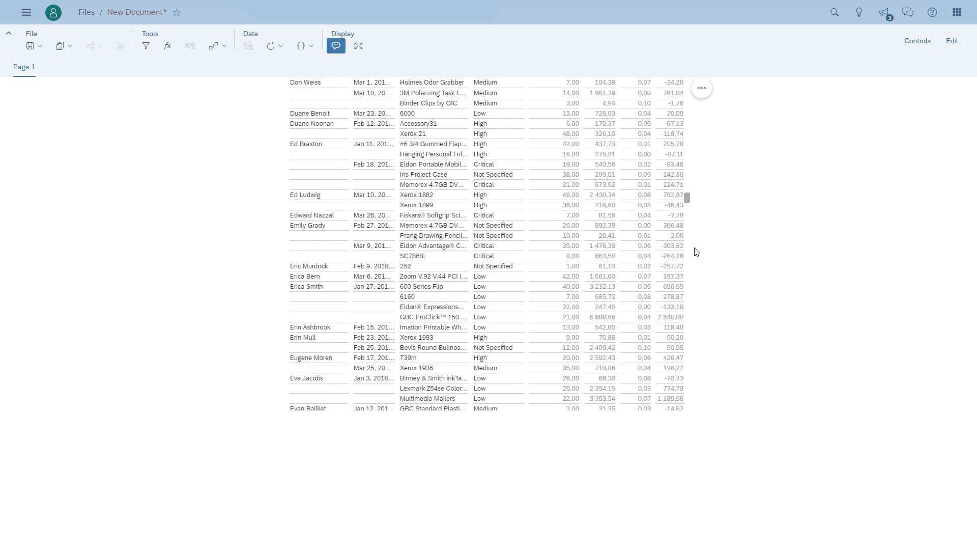
scroll(692, 279, down, 20)
scroll(684, 225, up, 20)
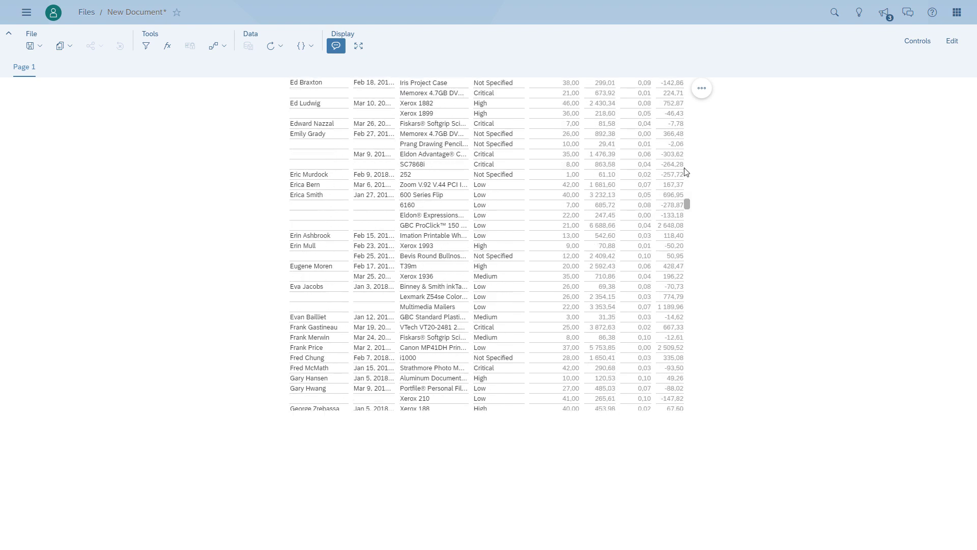
scroll(684, 132, up, 20)
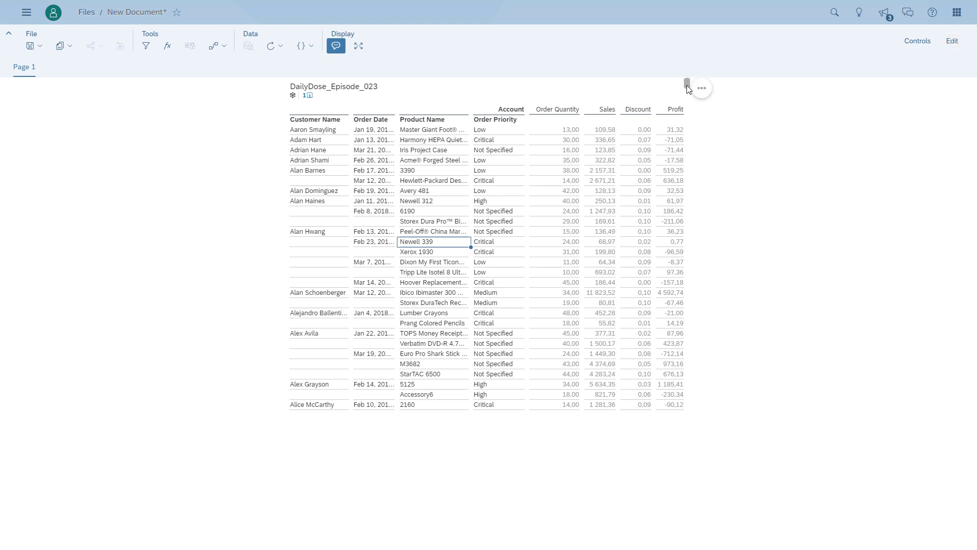
mouse_move(687, 84)
mouse_down()
mouse_move(689, 152)
mouse_move(689, 68)
mouse_up()
- Back in edit mode, duplicate the DailyDose_Episode_023 table
click(951, 41)
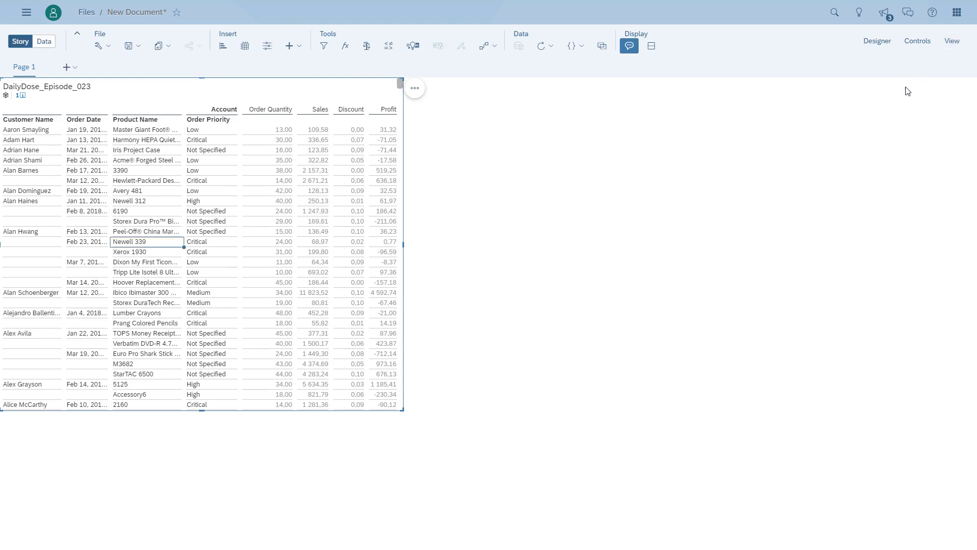
click(417, 90)
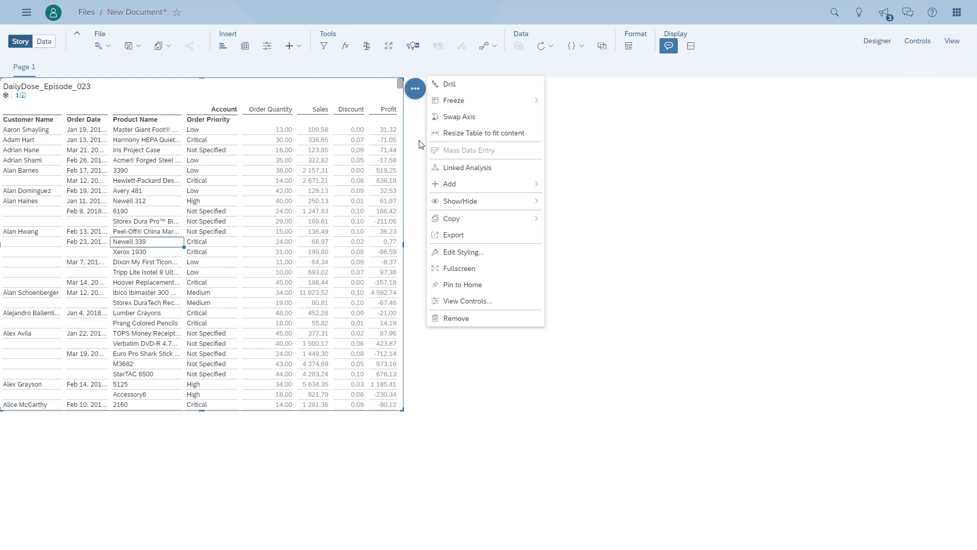
mouse_move(456, 219)
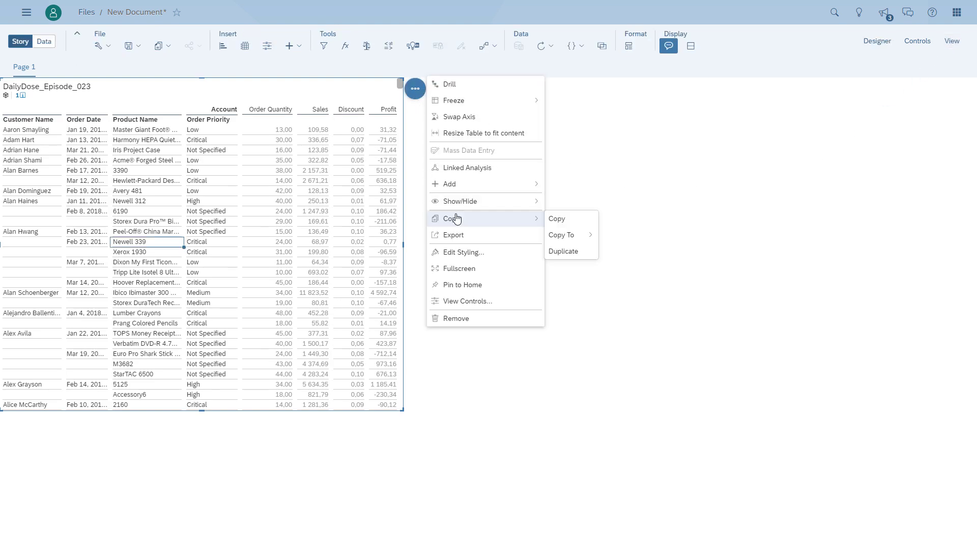
click(569, 252)
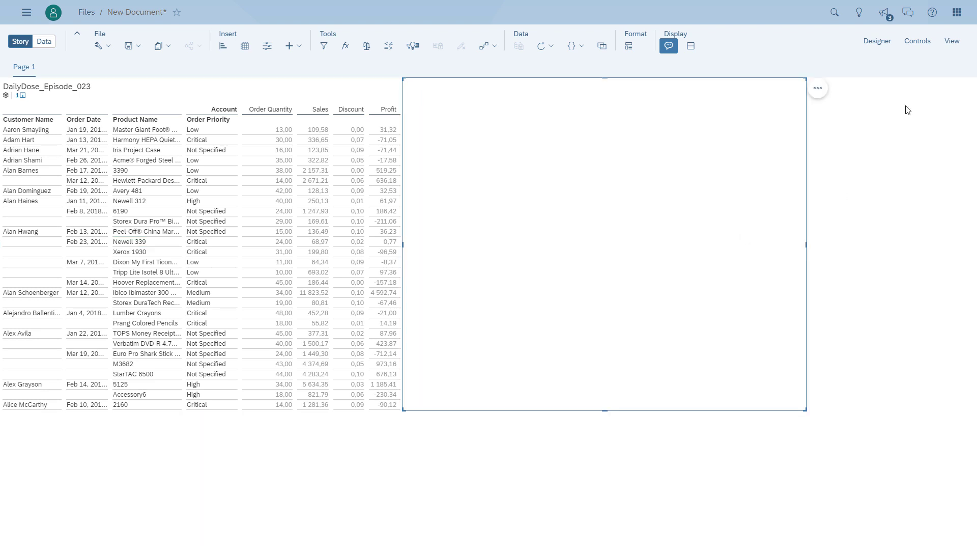
- Switch the duplicate to a Beta table and preview the story in view mode
click(883, 46)
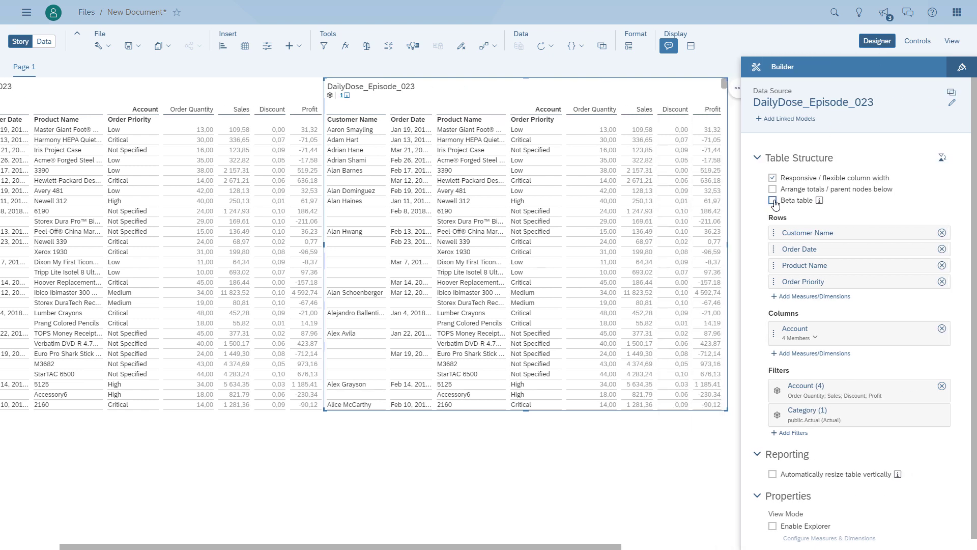
click(773, 201)
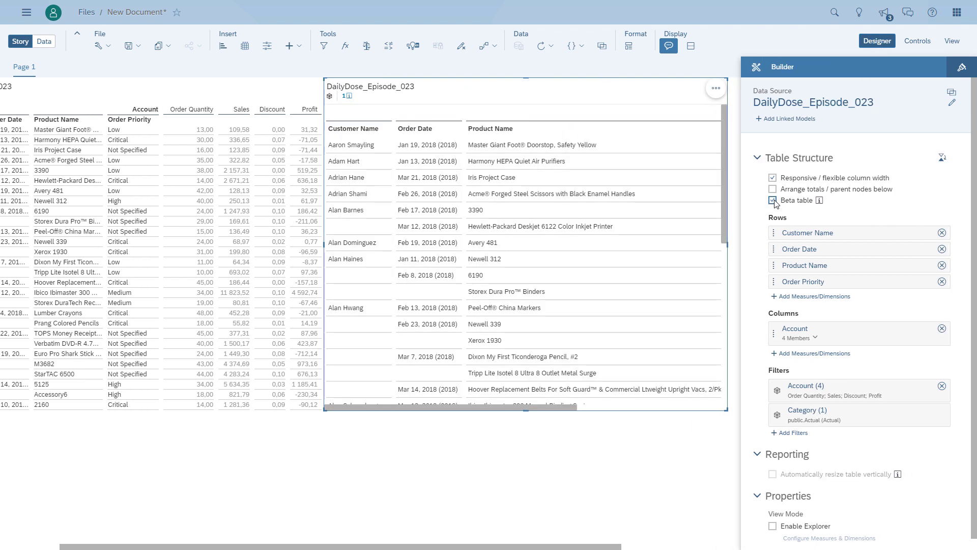
click(959, 47)
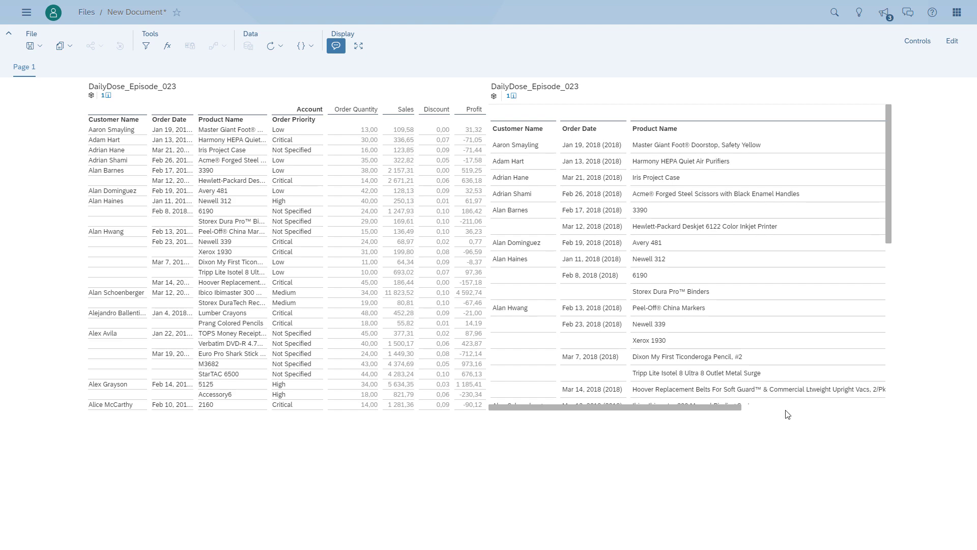
drag(889, 114, 899, 151)
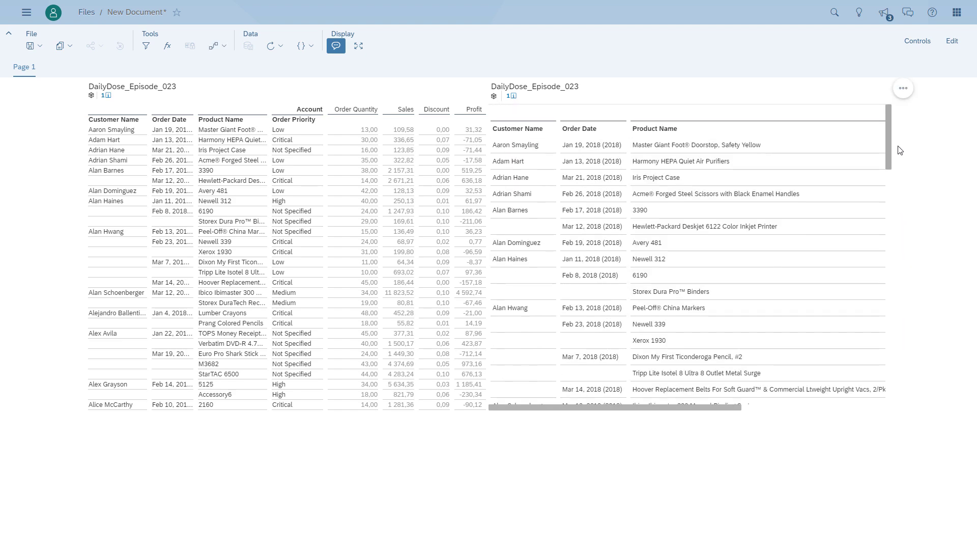
drag(899, 197, 897, 146)
scroll(422, 213, down, 2)
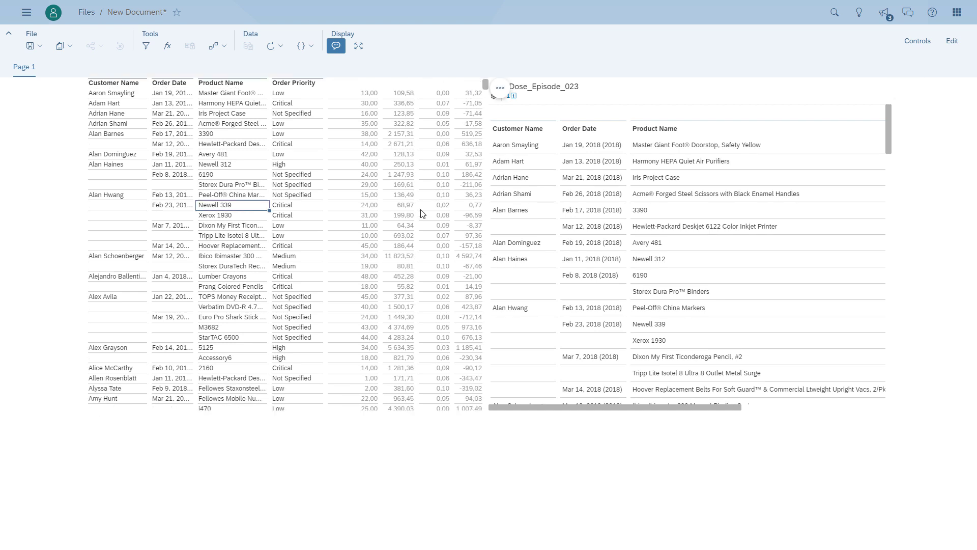
scroll(420, 213, down, 10)
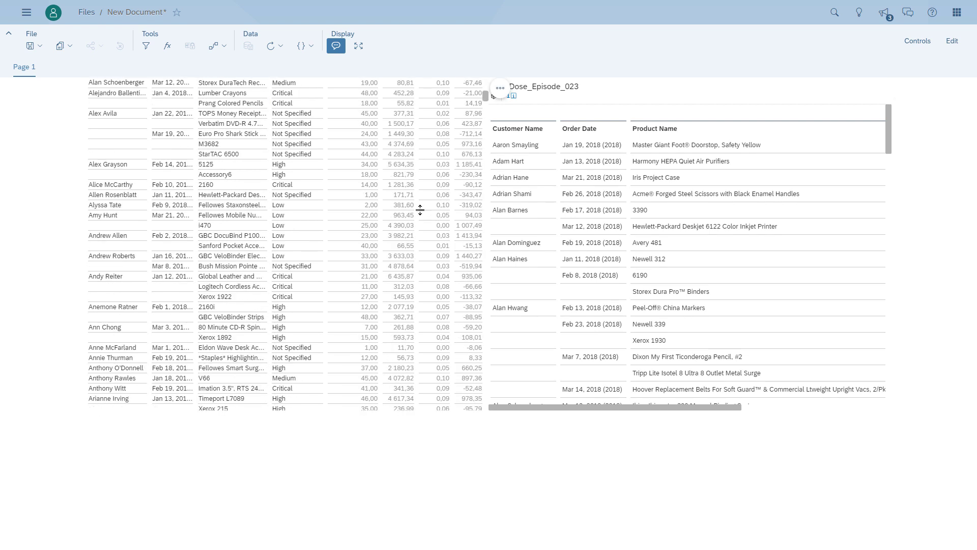
scroll(420, 208, down, 4)
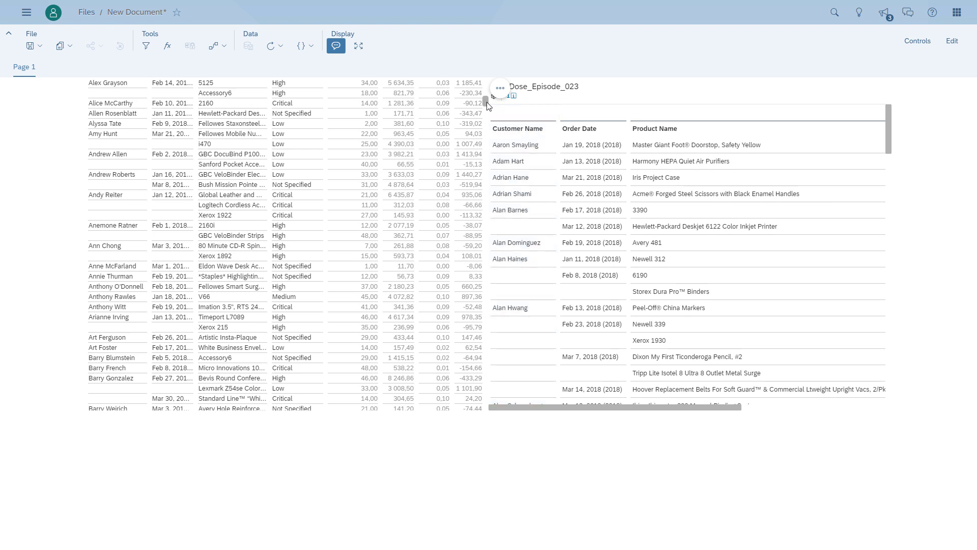
drag(488, 106, 484, 75)
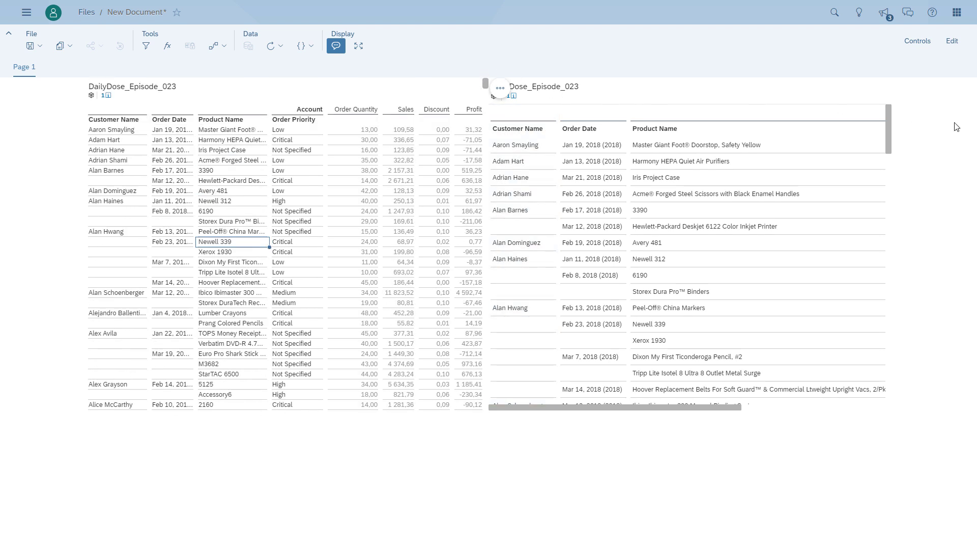
click(948, 133)
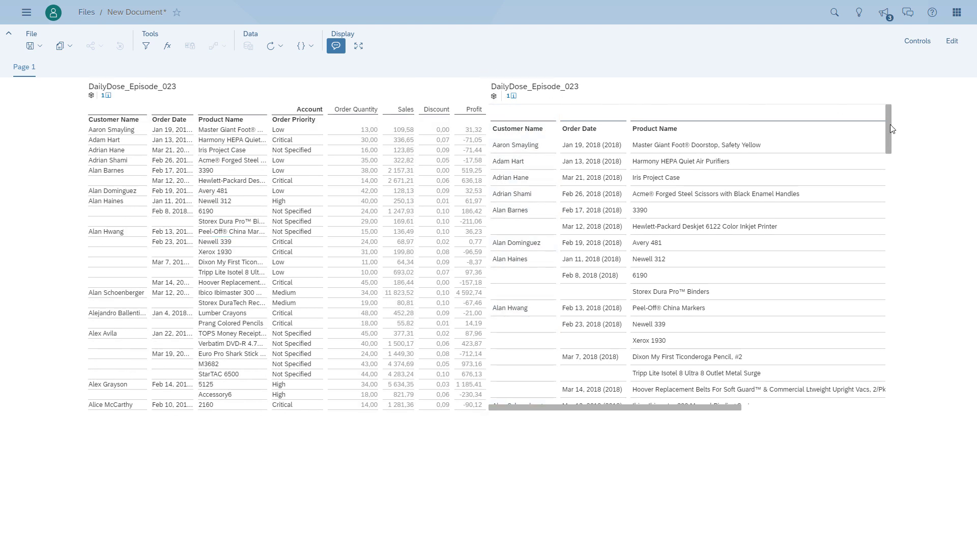
drag(890, 128, 886, 101)
- In edit mode, remove the original left-hand table
click(953, 42)
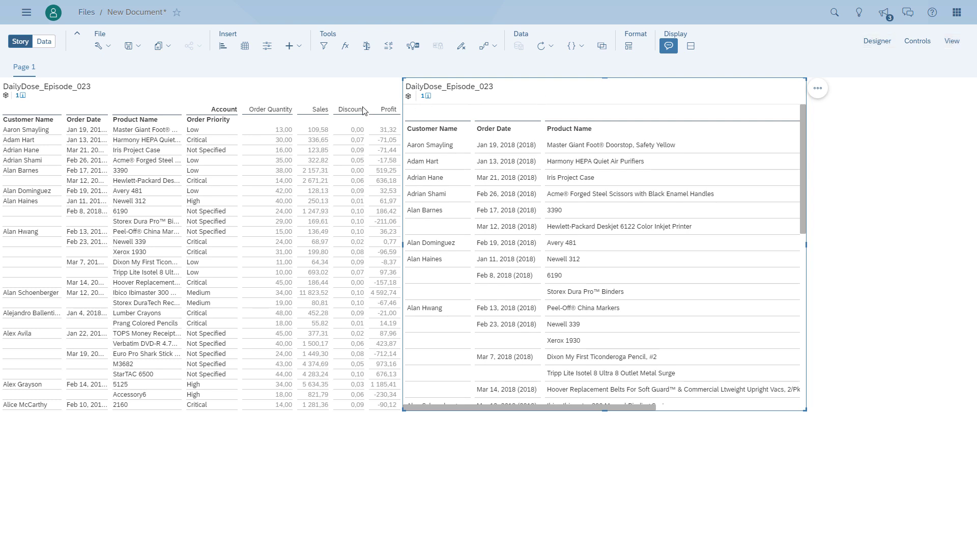
click(363, 94)
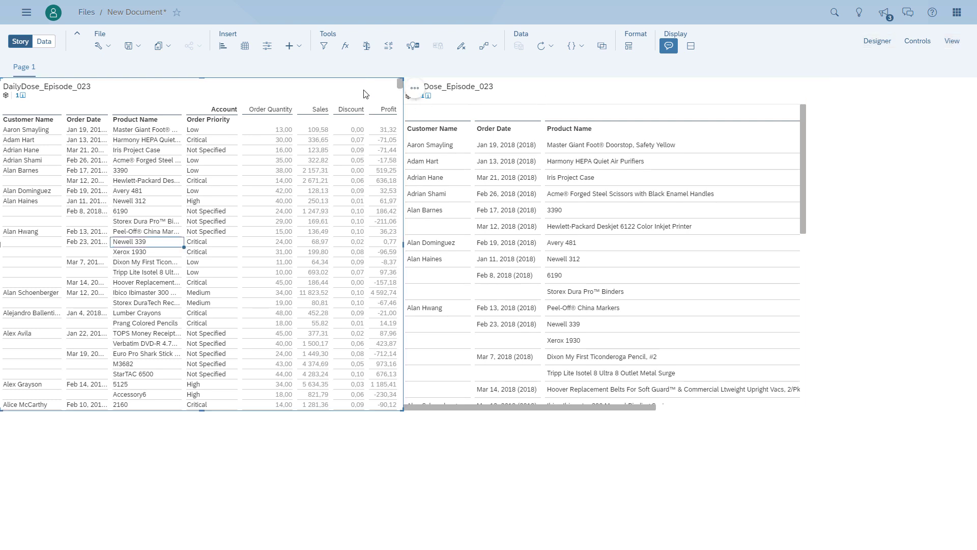
click(414, 90)
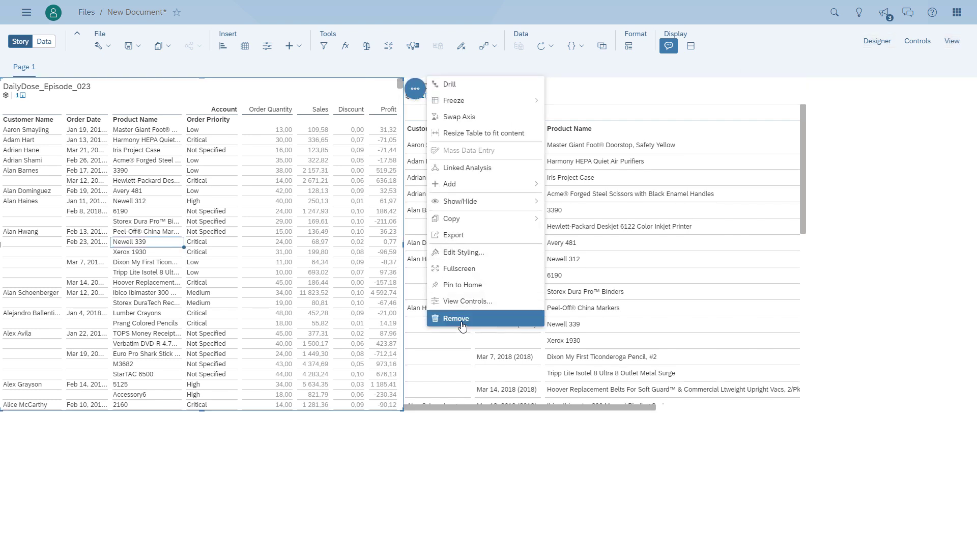
click(462, 319)
- Stretch the remaining Beta table leftward across the page
click(406, 217)
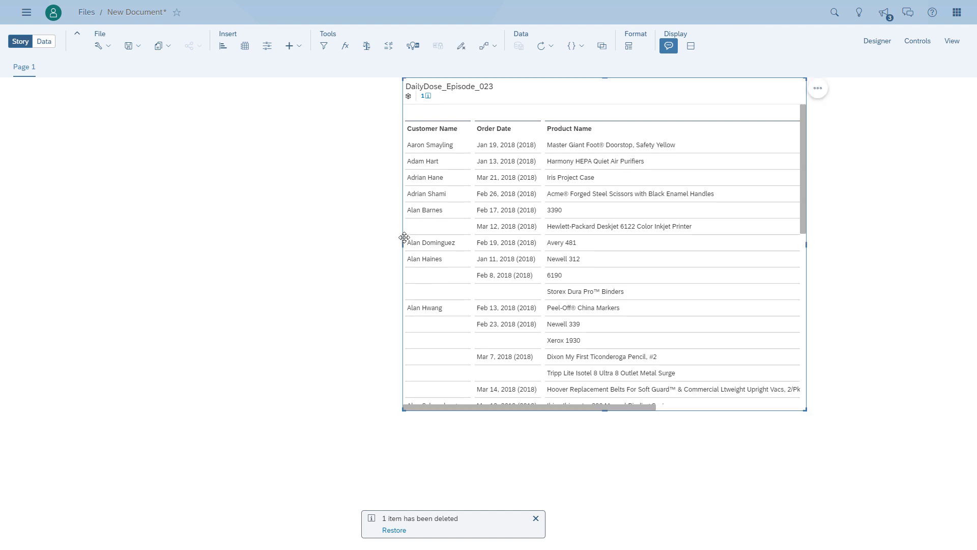
drag(403, 244, 56, 232)
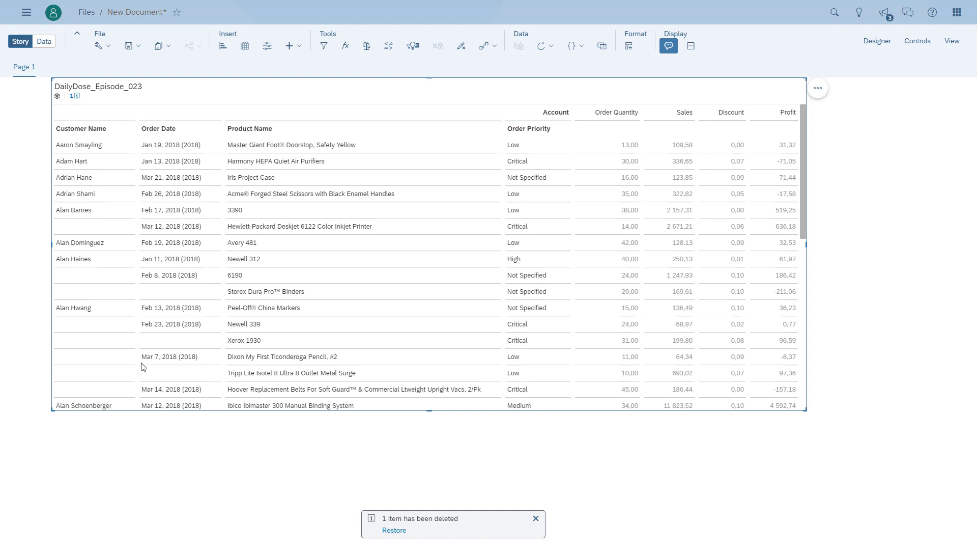
click(877, 42)
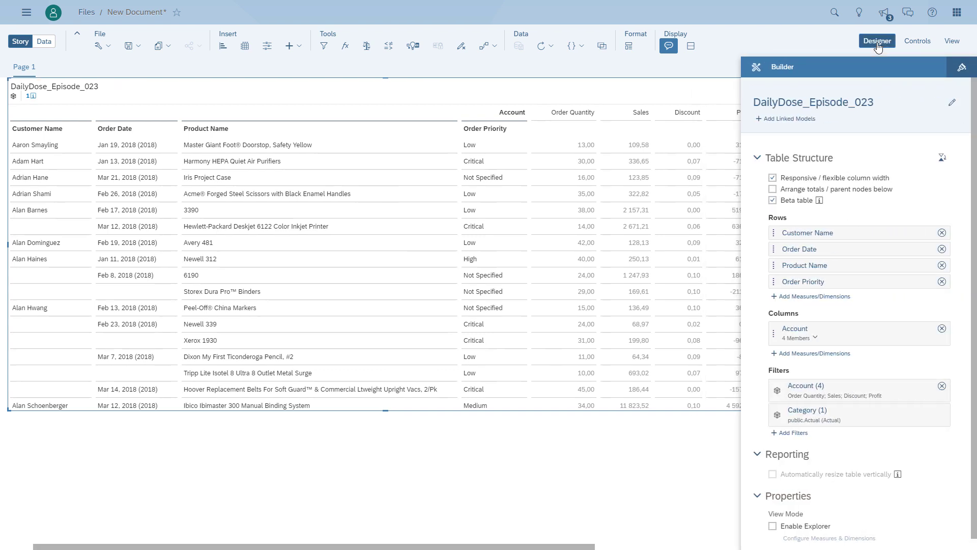
click(878, 46)
- Set the Beta table's Row Height to Condensed in Styling, after briefly trying Cozy
click(888, 45)
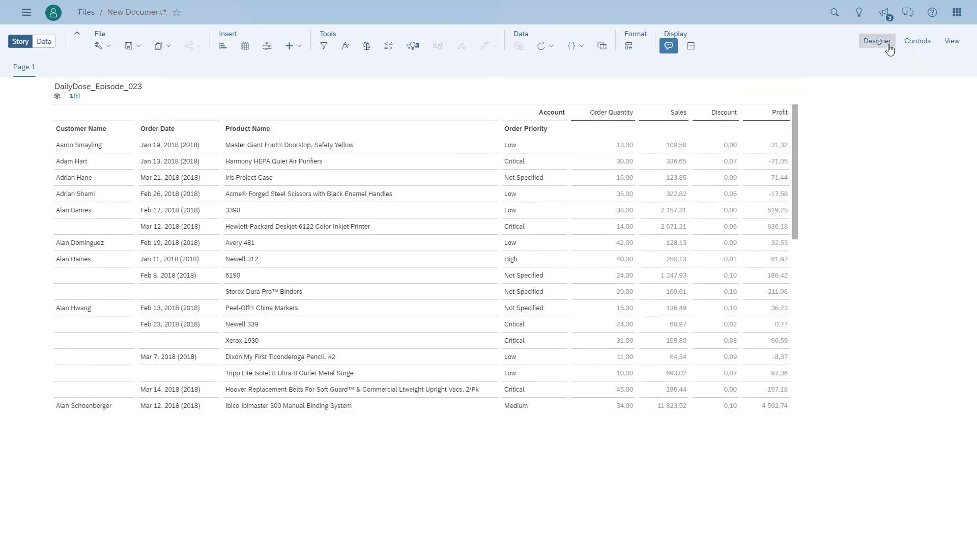
click(603, 94)
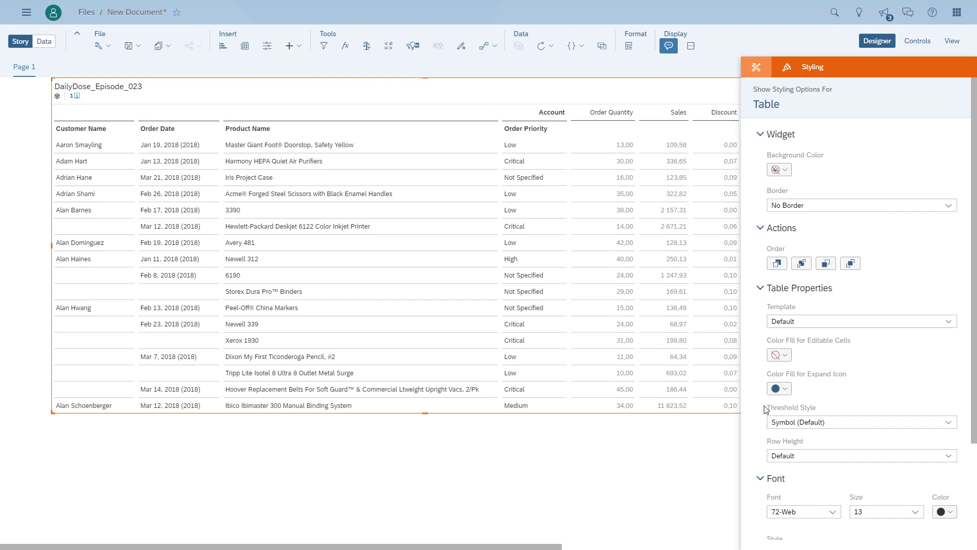
click(950, 459)
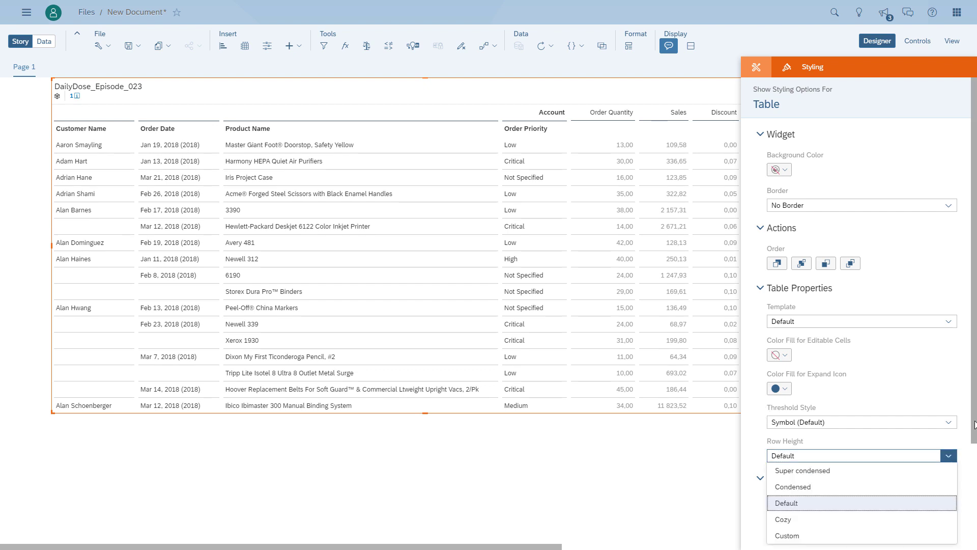
scroll(975, 424, down, 3)
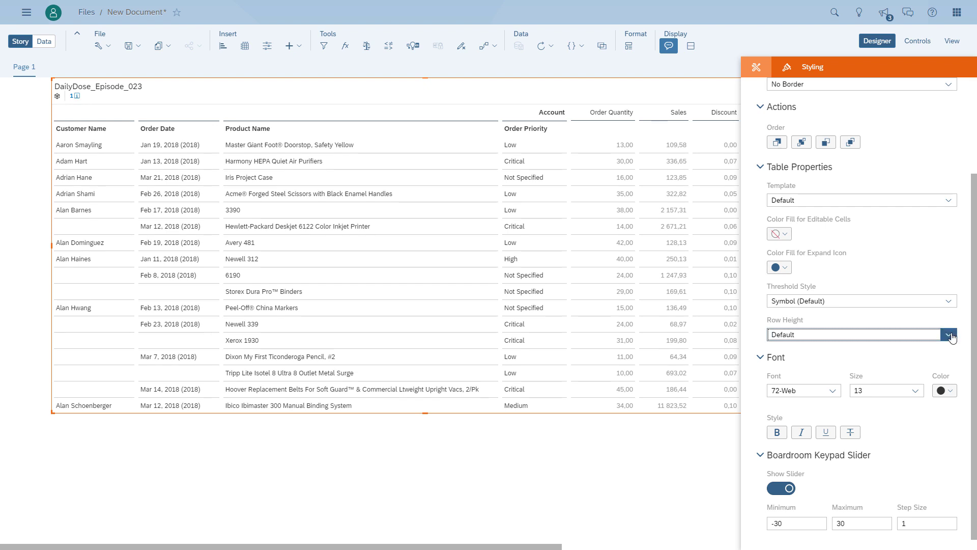
click(949, 335)
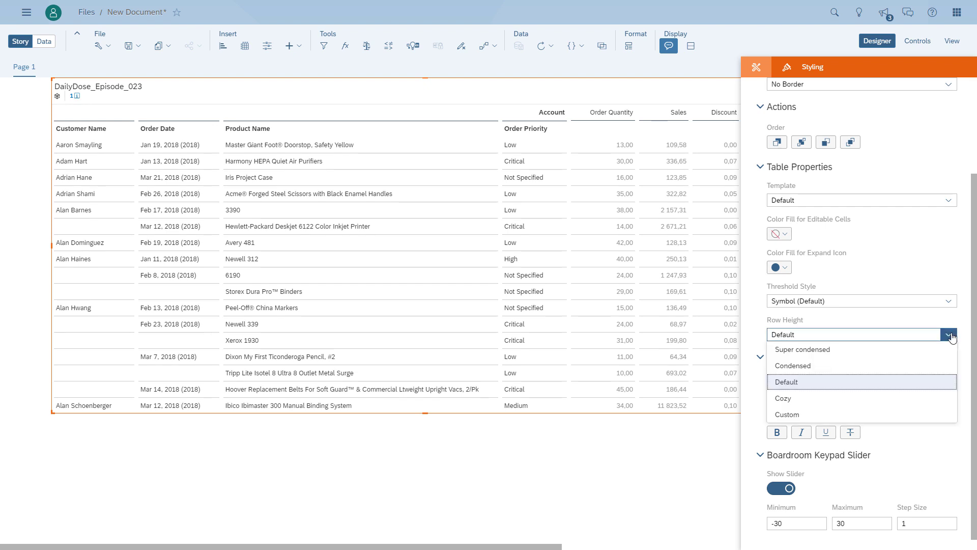
click(810, 368)
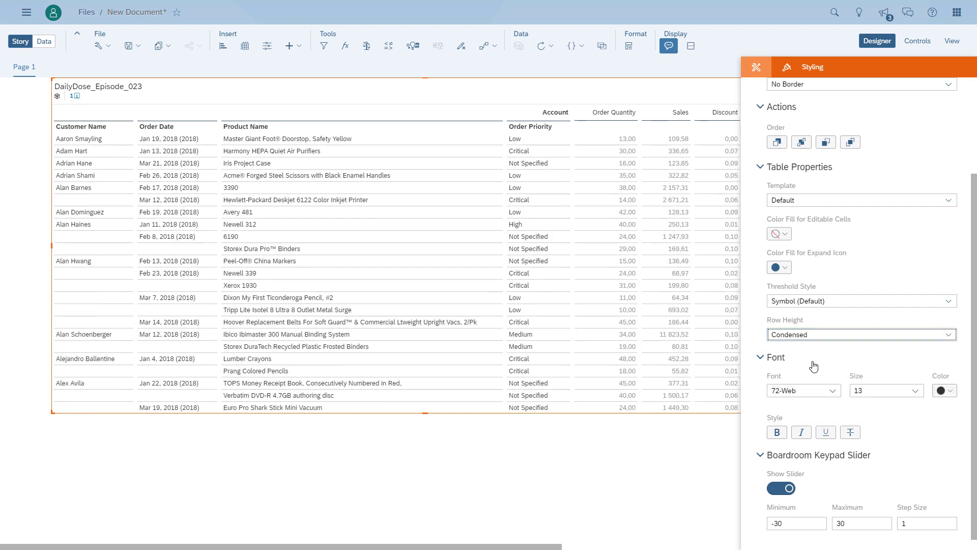
click(949, 334)
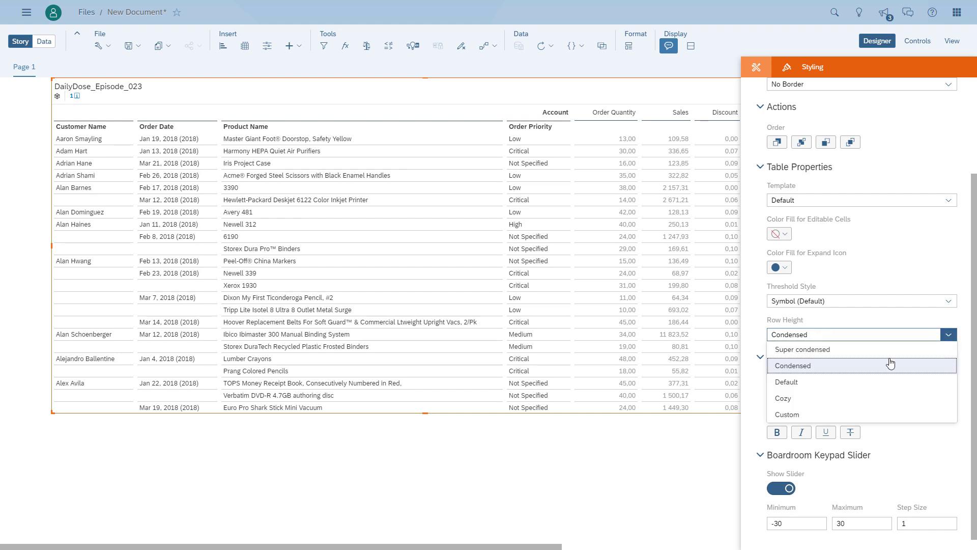
click(796, 400)
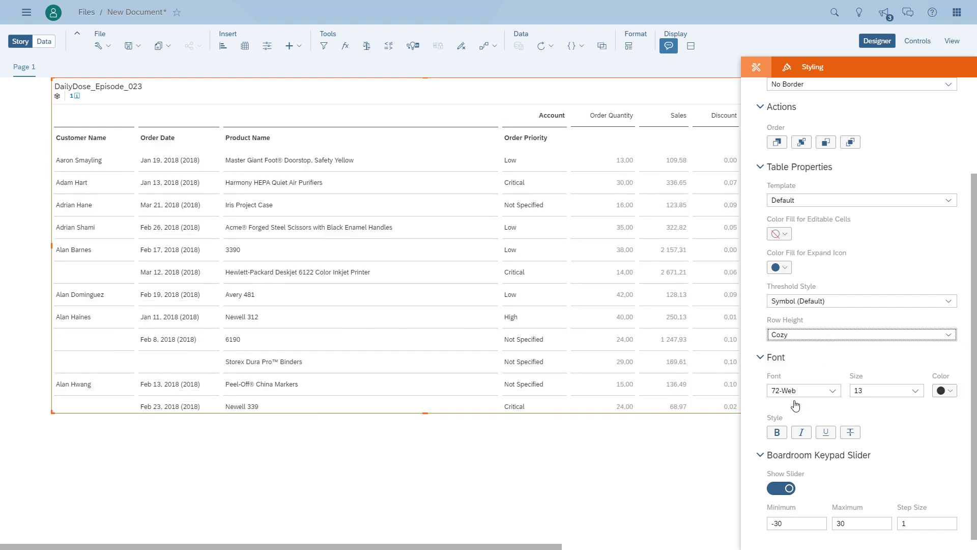
click(949, 335)
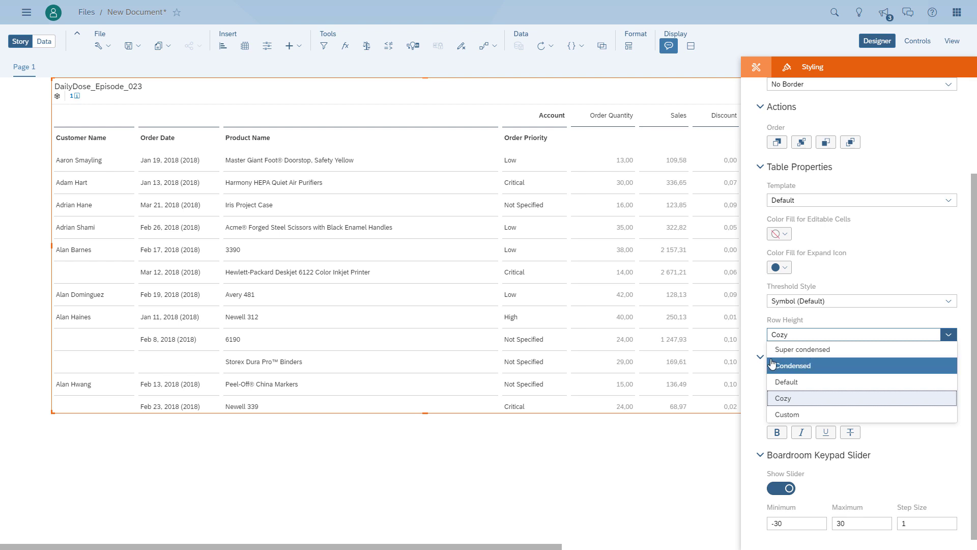
click(818, 364)
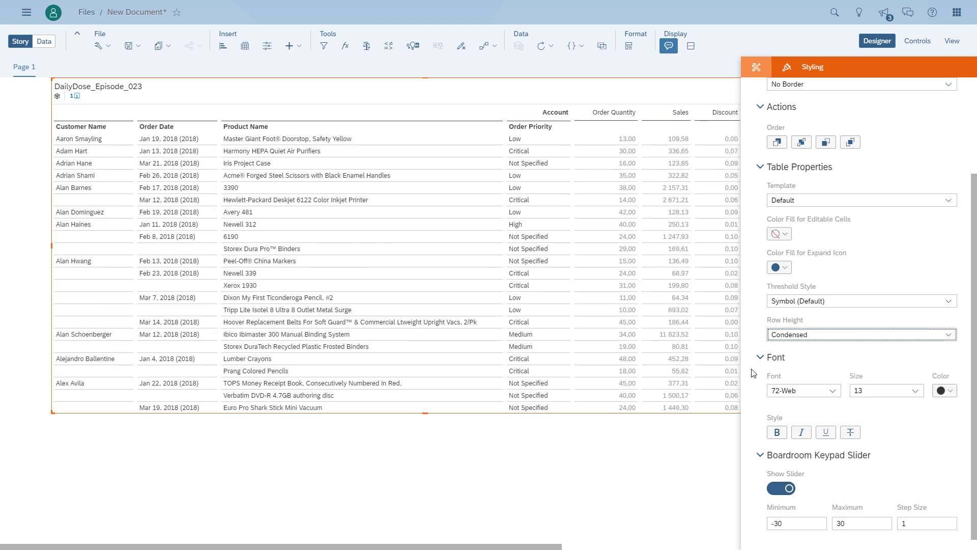
click(702, 378)
- Switch the side panel from page styling to the table's Builder, then close the Designer
click(527, 447)
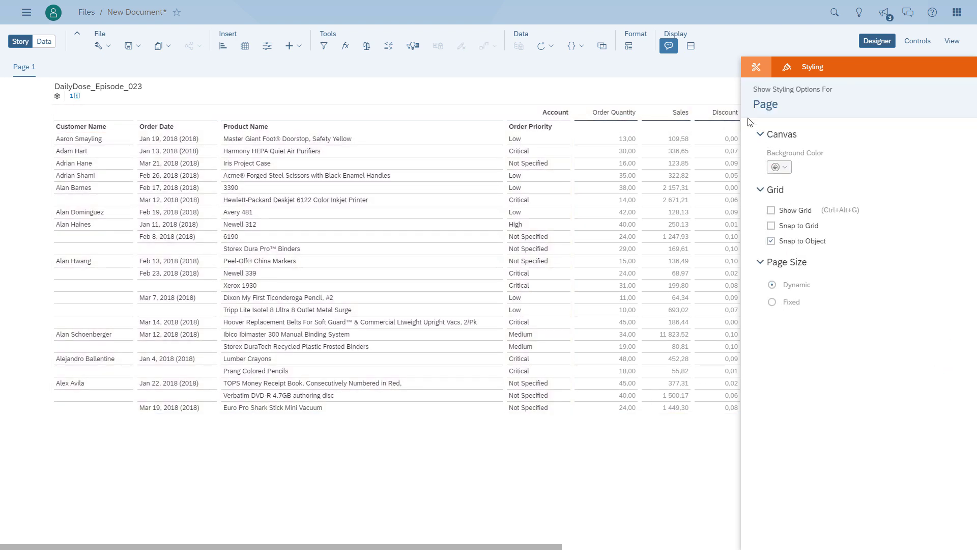
click(693, 92)
click(757, 71)
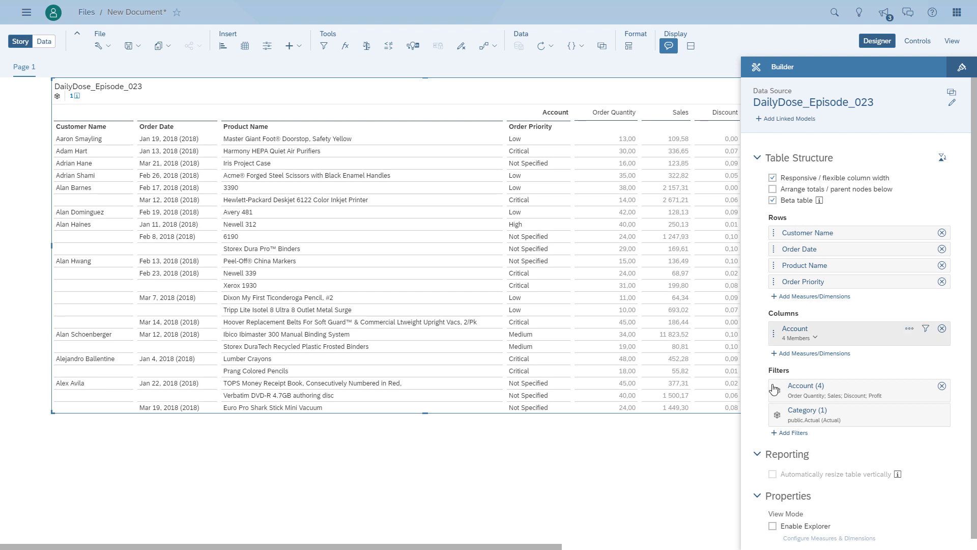
click(644, 484)
click(886, 44)
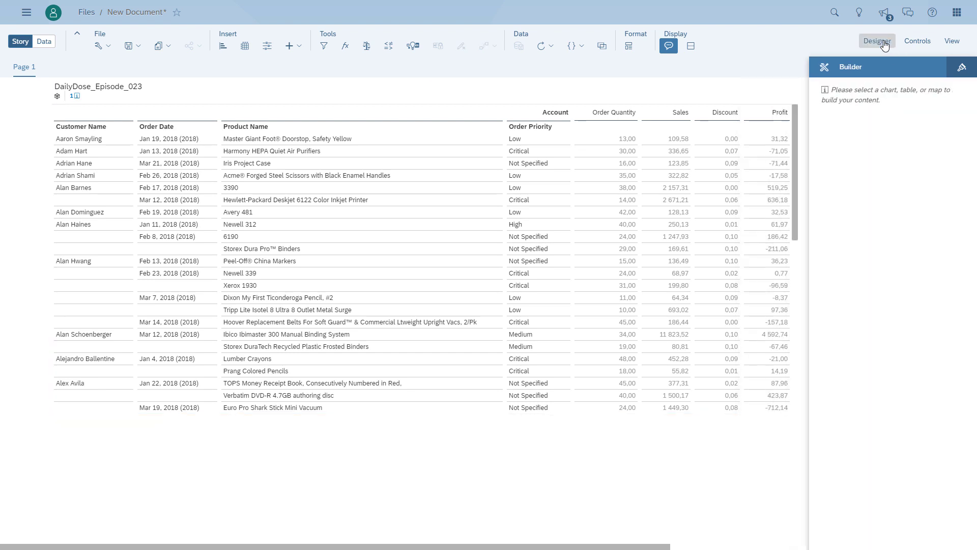
- Narrow the Beta table to the left half of the page and scroll its columns sideways
click(778, 88)
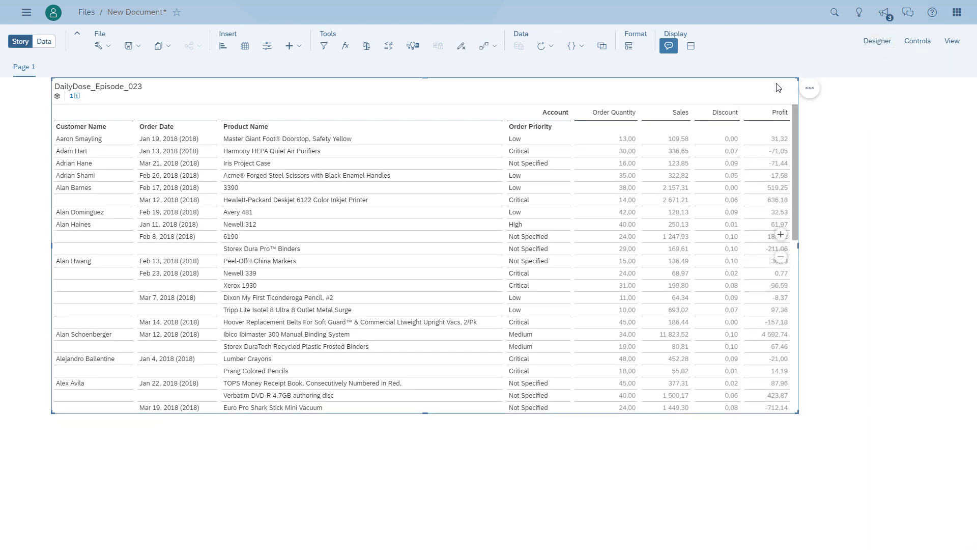
drag(798, 245, 432, 252)
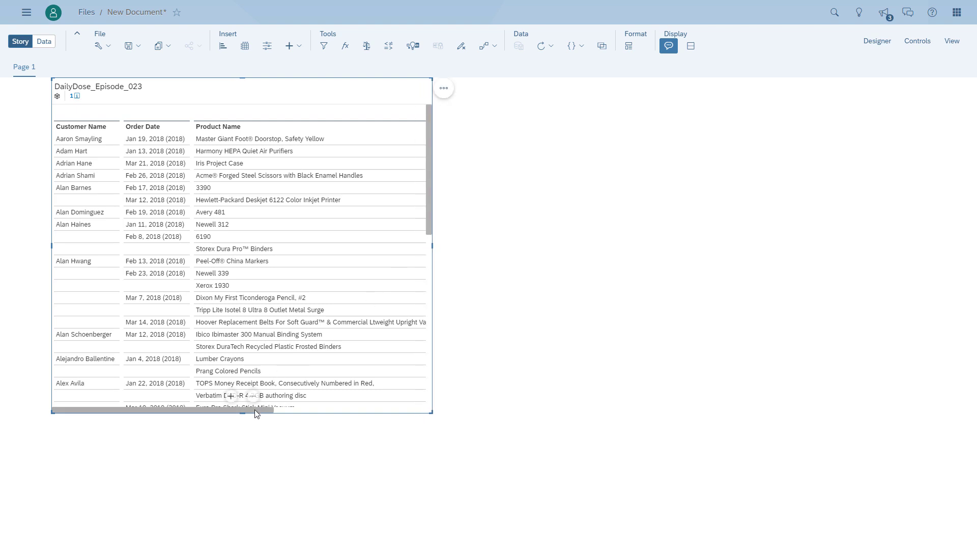
drag(261, 409, 289, 406)
click(877, 41)
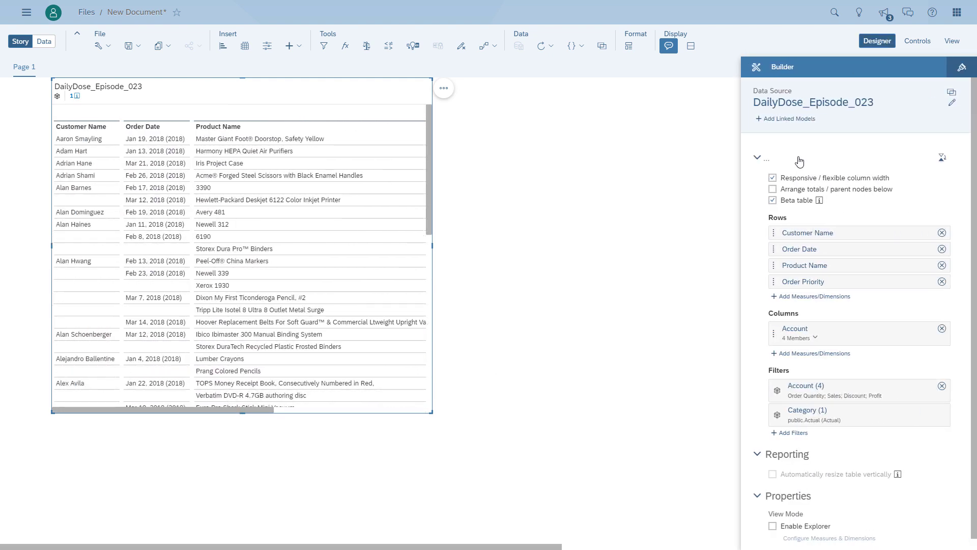
- Turn off flexible column width, widen the table, and narrow the Product Name column twice
click(773, 178)
drag(431, 246, 663, 254)
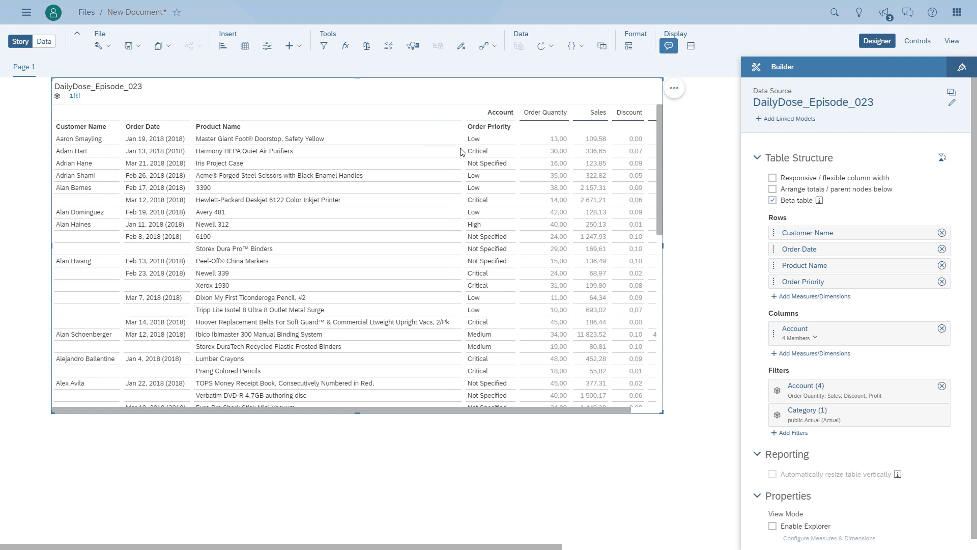
drag(462, 148, 294, 165)
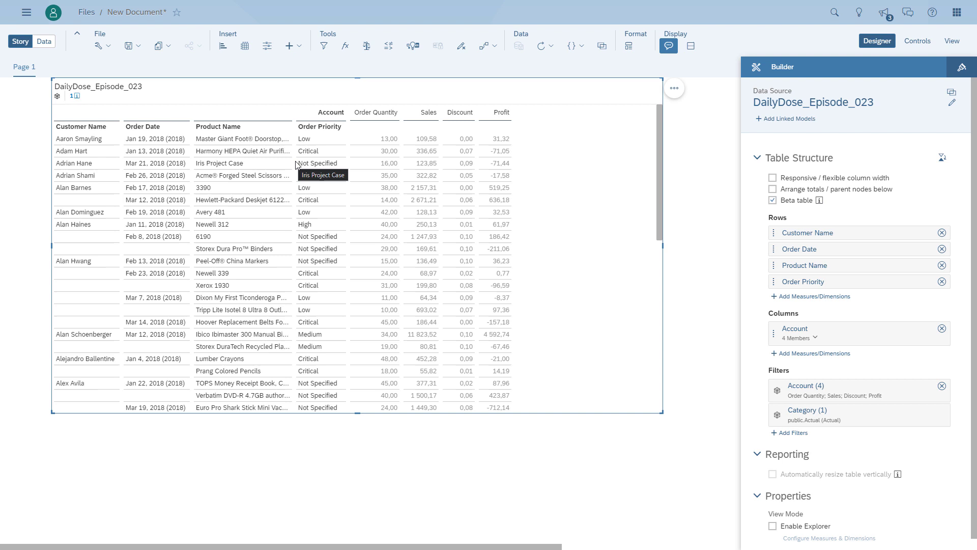
mouse_move(293, 153)
mouse_down()
mouse_move(269, 158)
mouse_move(293, 158)
mouse_move(277, 159)
mouse_up()
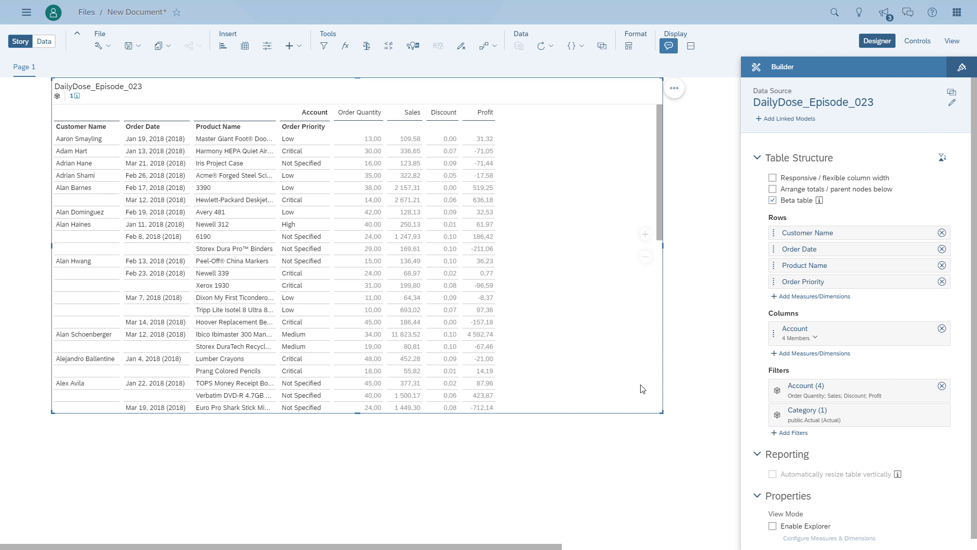
- Select the whole Product Name column
click(253, 116)
click(250, 128)
click(253, 113)
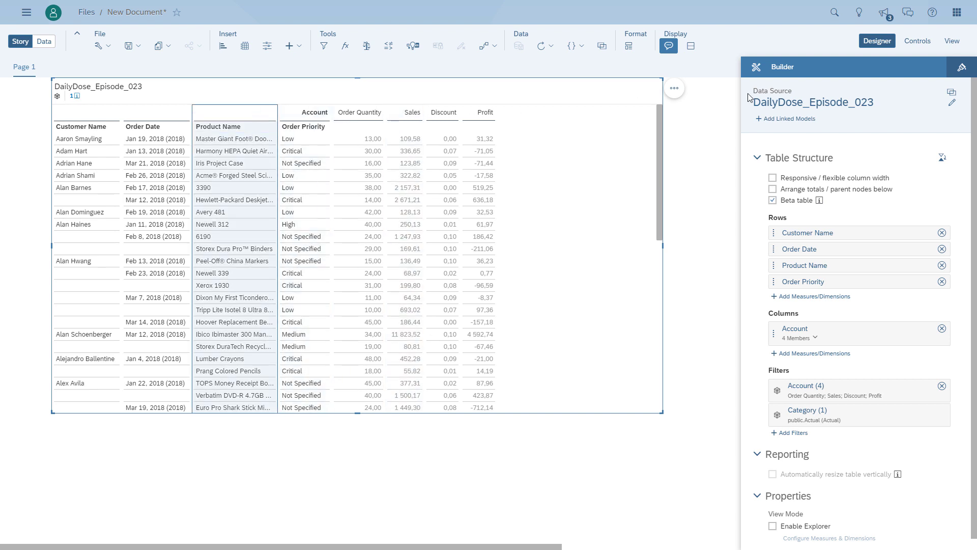
- Enable Wrap in the Product Name column's Cell styling so long product names span several lines
click(963, 71)
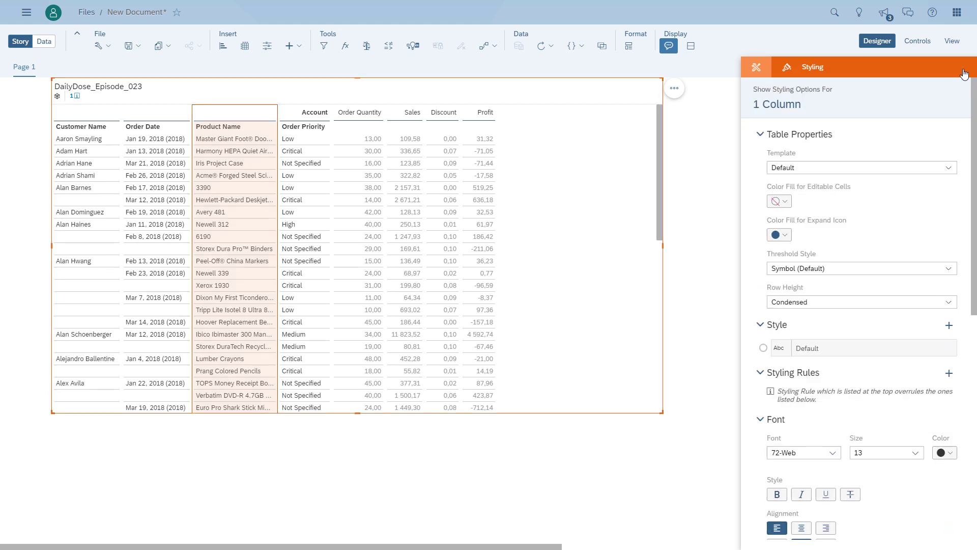
scroll(881, 352, down, 10)
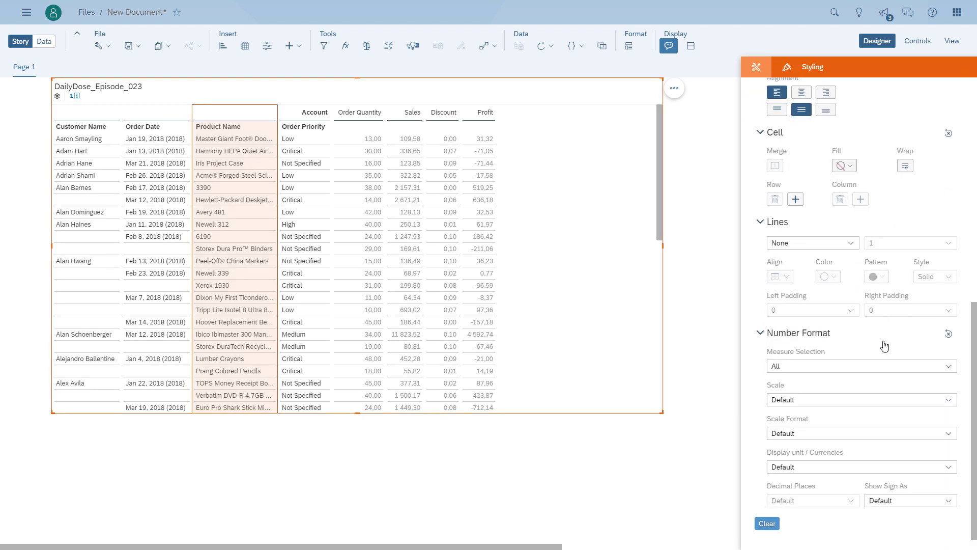
click(906, 167)
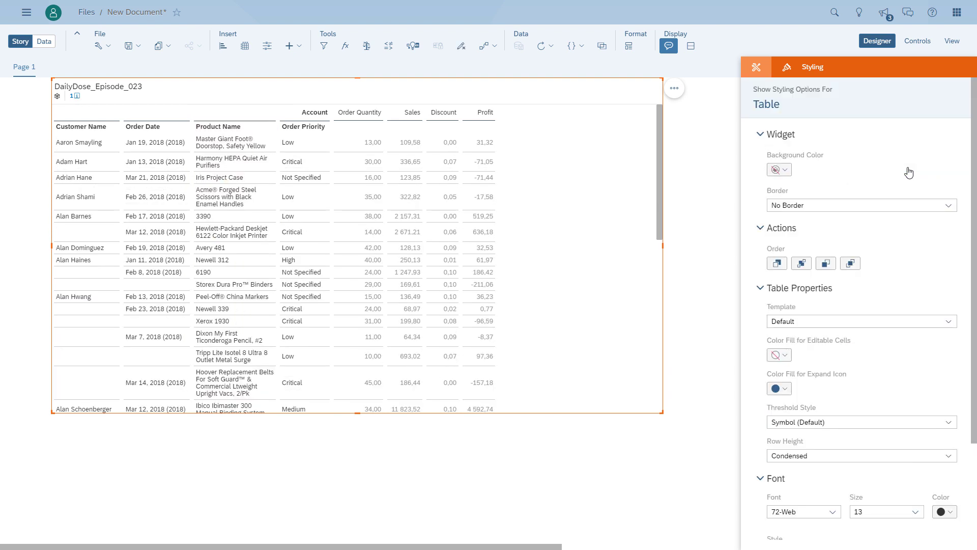
click(757, 68)
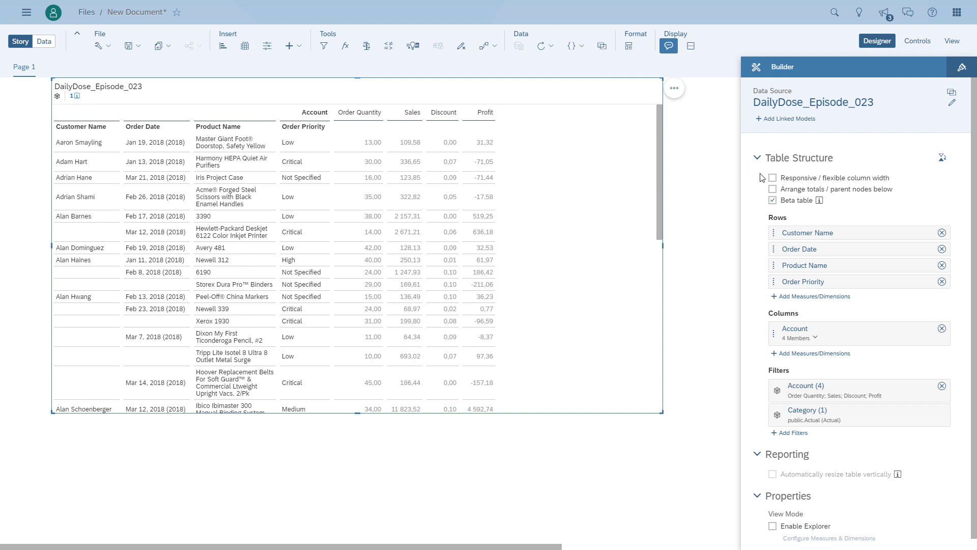
- Turn on Responsive / flexible column width, then shift the table left and drag its right edge inward
click(773, 178)
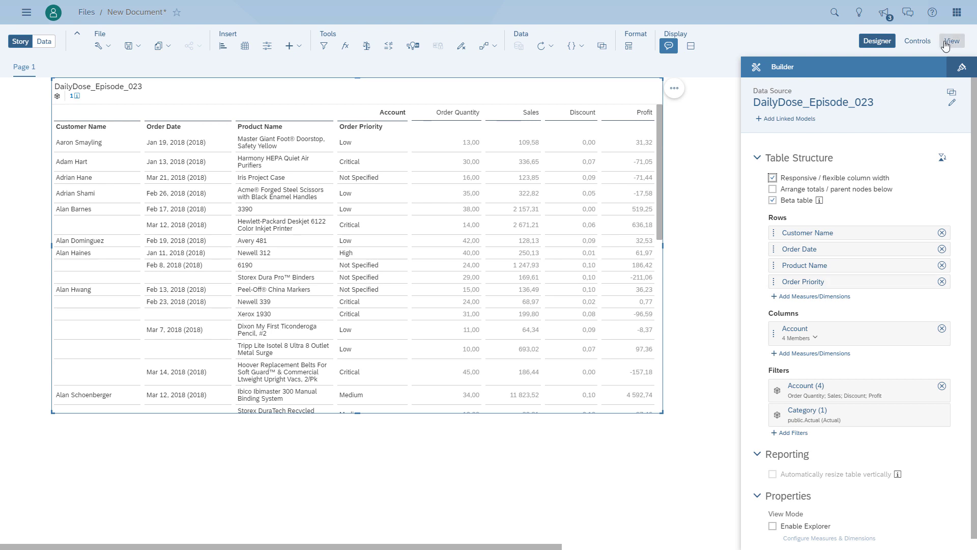
click(682, 135)
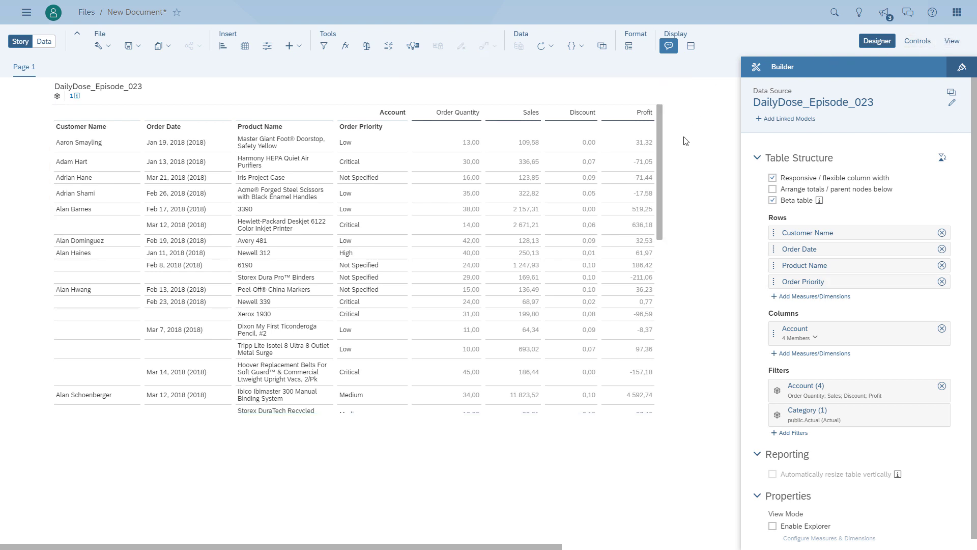
click(293, 98)
drag(280, 82, 243, 90)
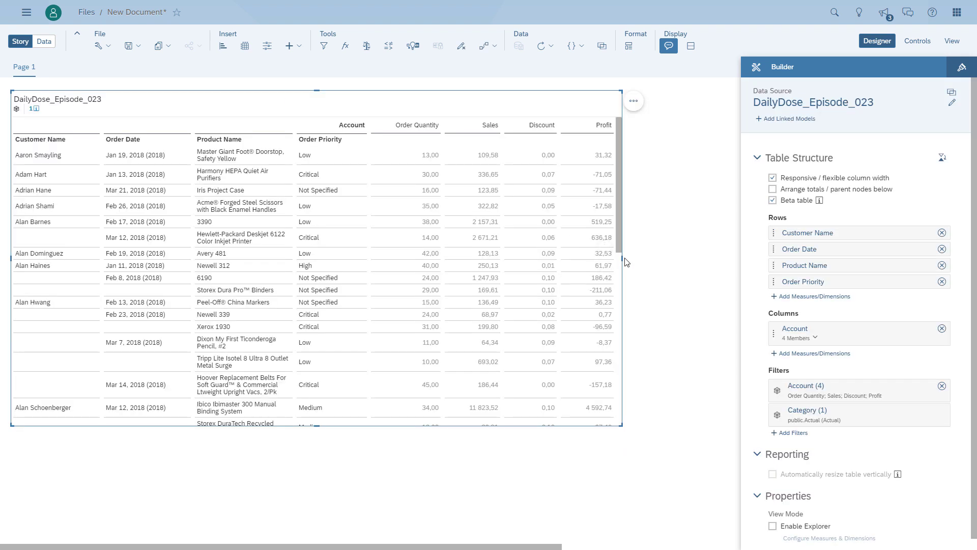
drag(622, 258, 492, 259)
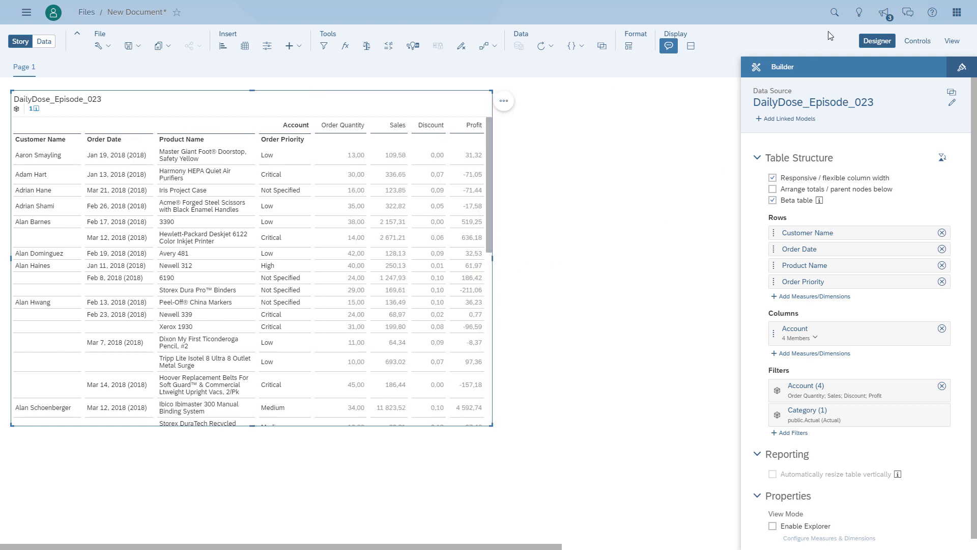
- Insert a chart plotting Sales by Customer Name and drag its corner to enlarge it
click(881, 43)
click(223, 46)
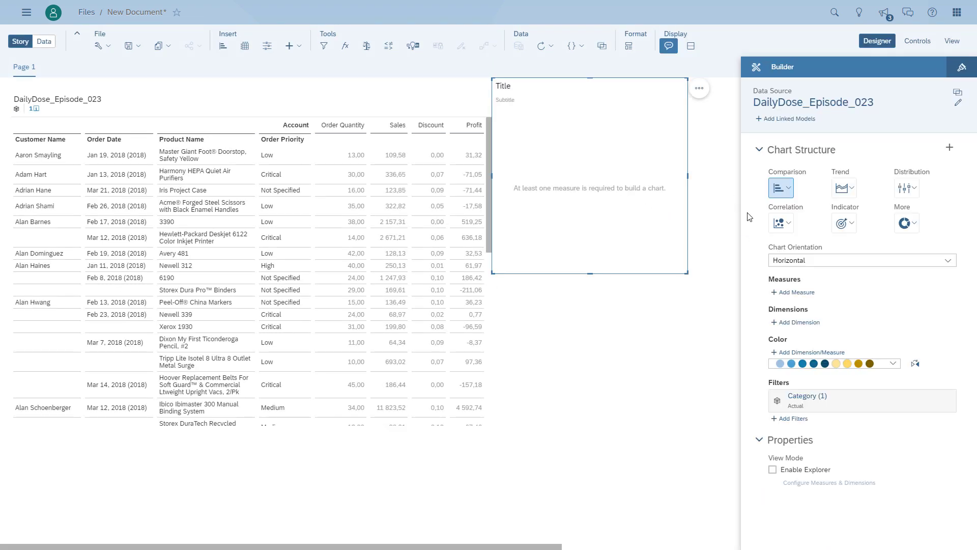
click(784, 293)
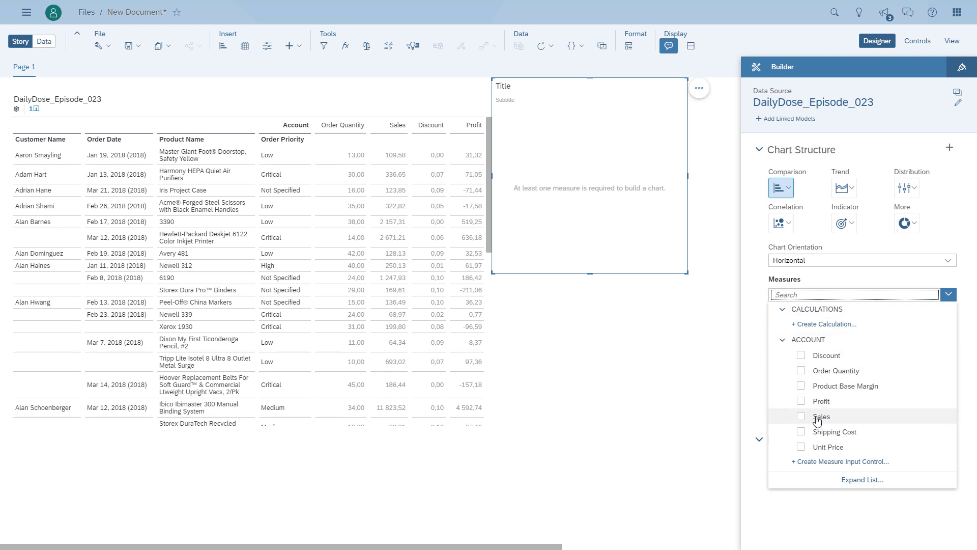
click(816, 420)
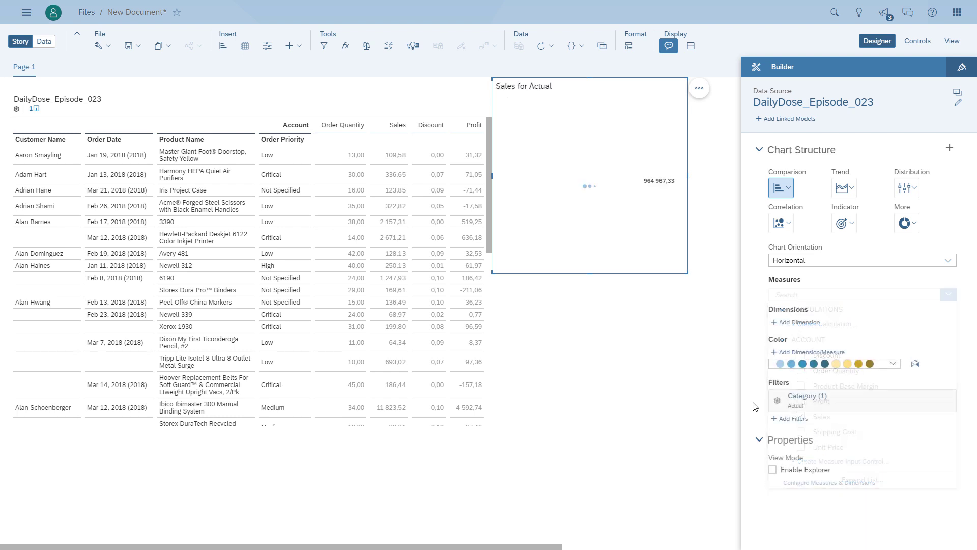
click(811, 362)
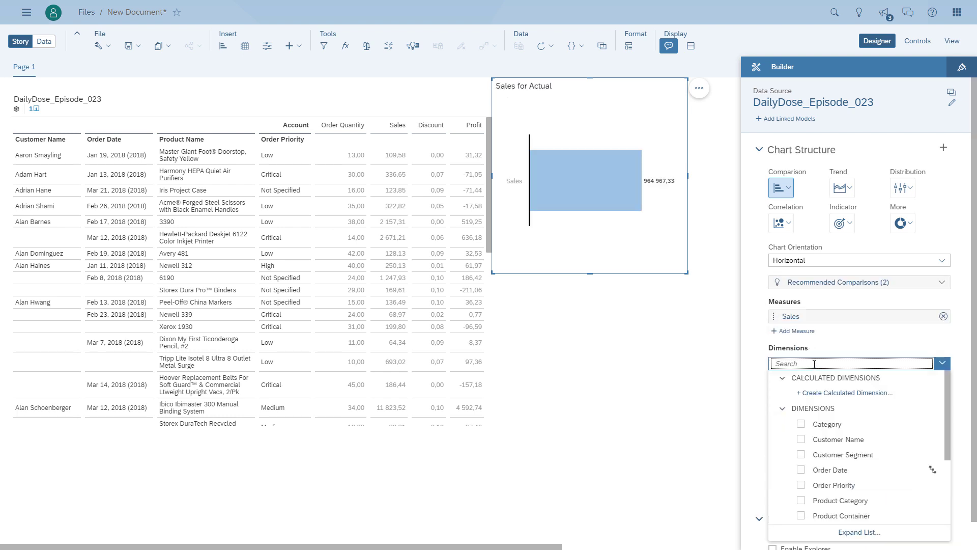
click(822, 441)
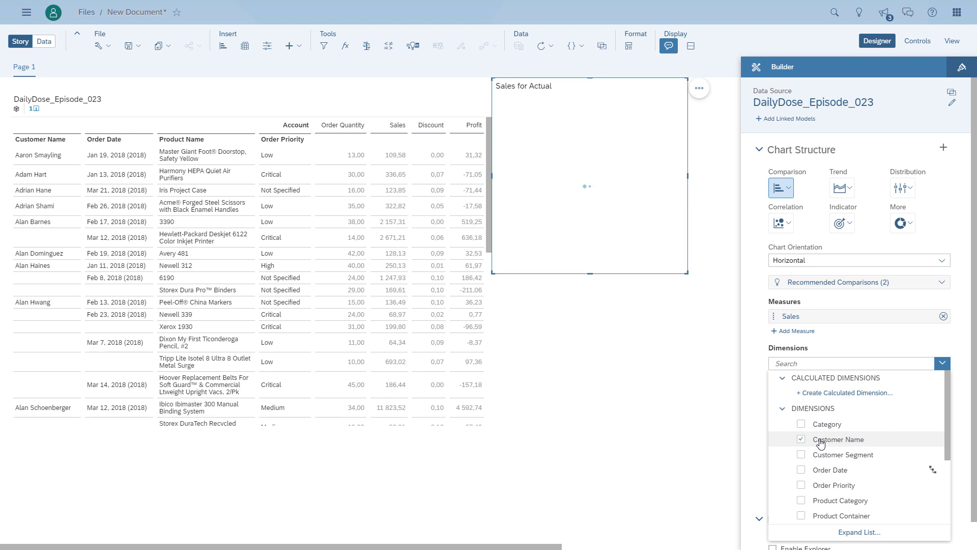
click(753, 441)
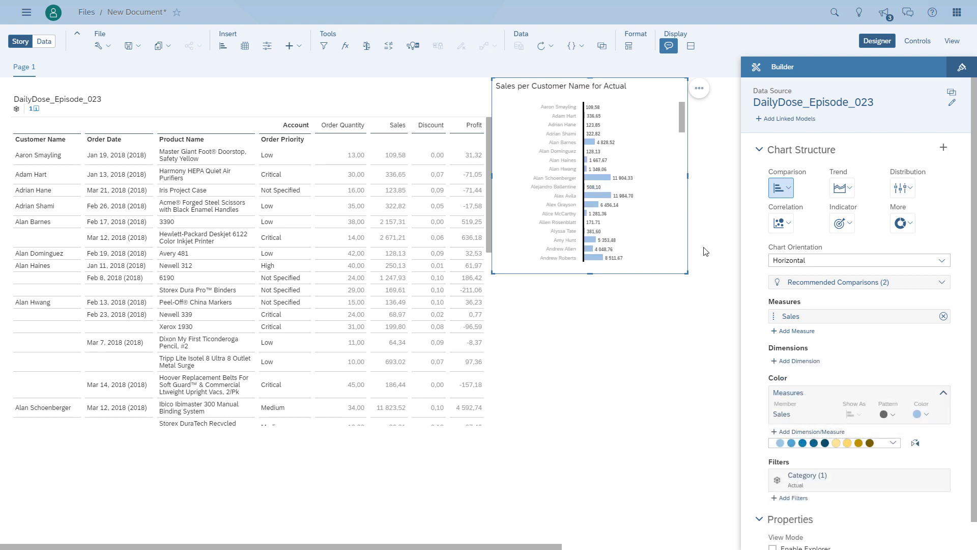
drag(687, 273, 725, 426)
click(33, 547)
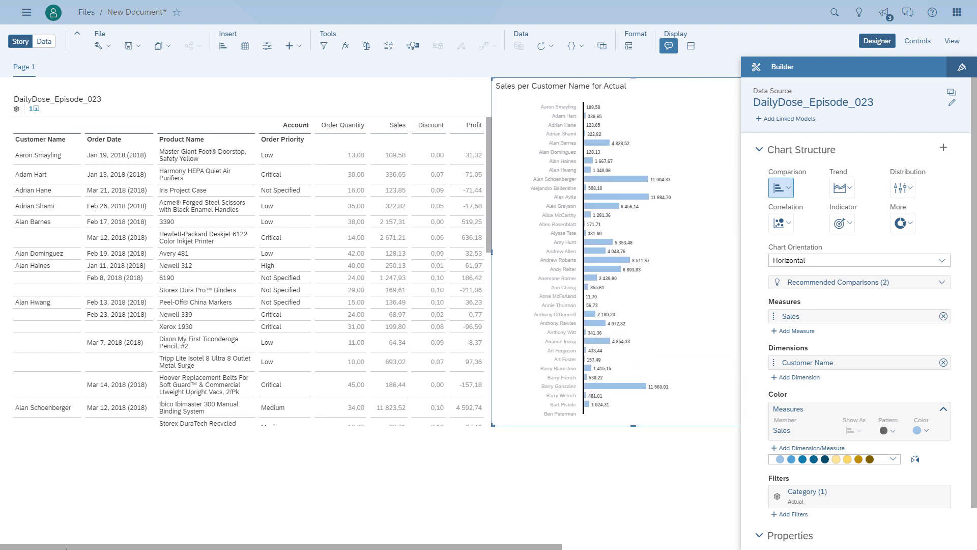
- Set the table's Linked Analysis to Only selected widgets, filtering the Sales per Customer Name chart on selection, then switch to View
click(443, 97)
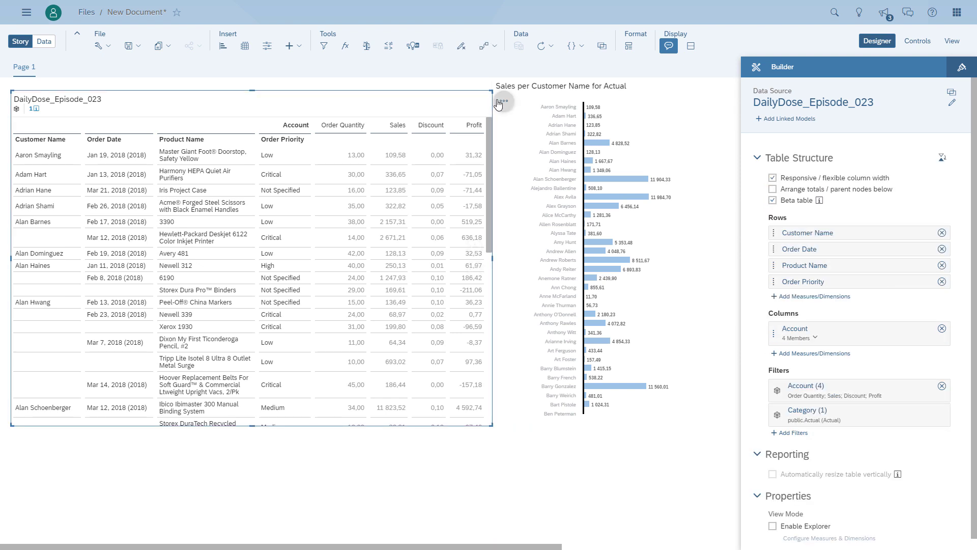
click(502, 102)
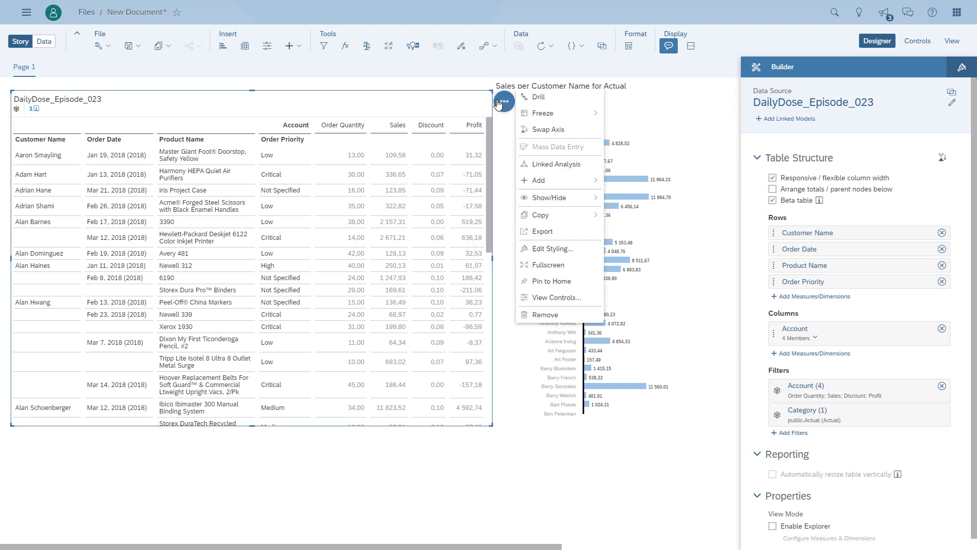
click(556, 164)
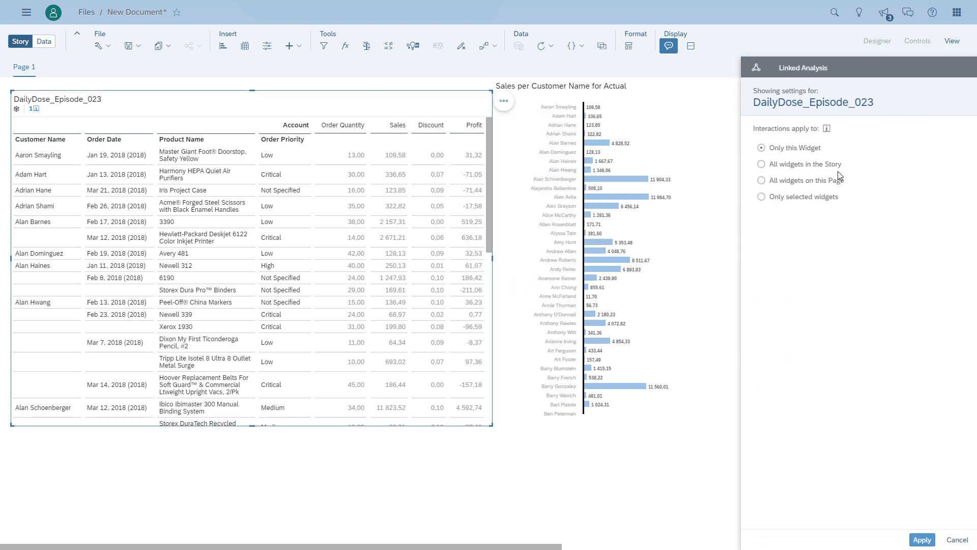
click(788, 200)
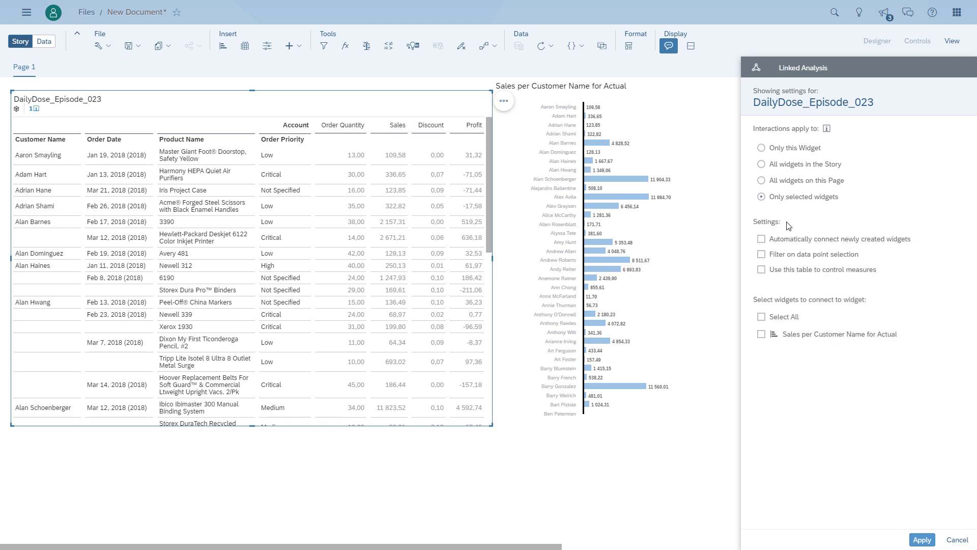
click(761, 256)
click(762, 334)
click(922, 539)
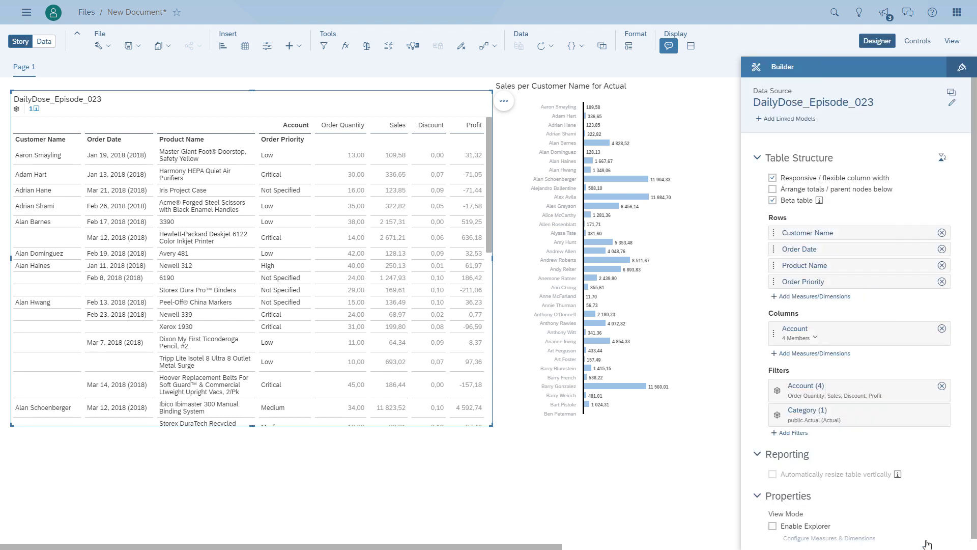
click(952, 41)
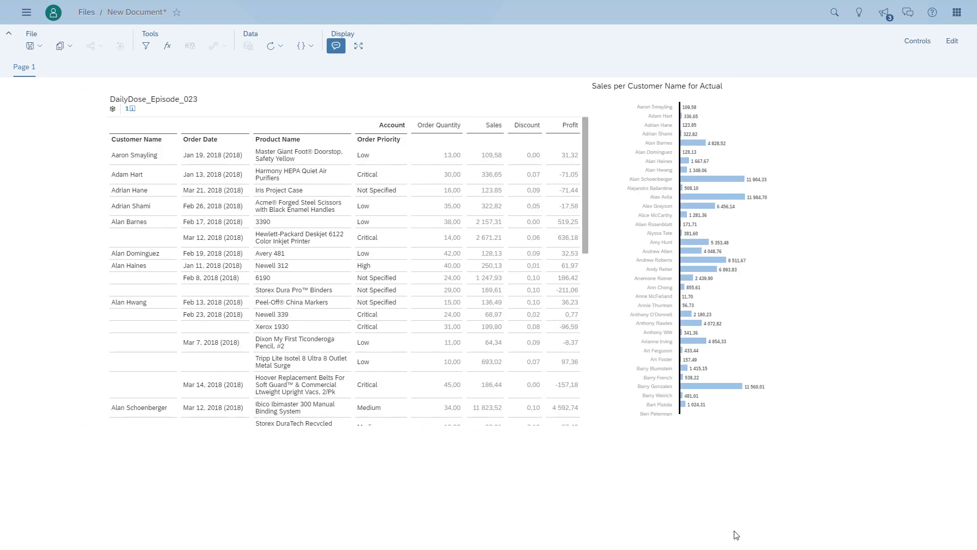
click(141, 159)
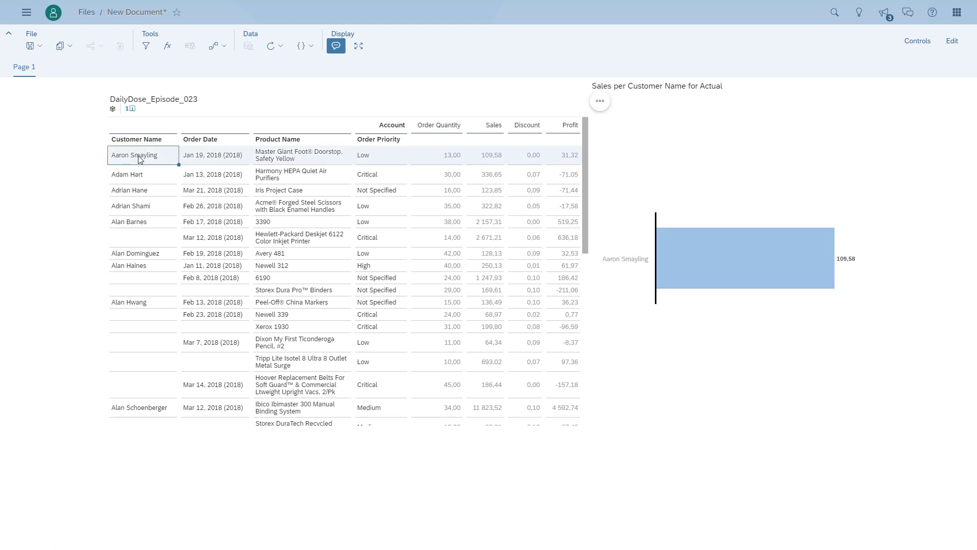
ctrl+click(136, 209)
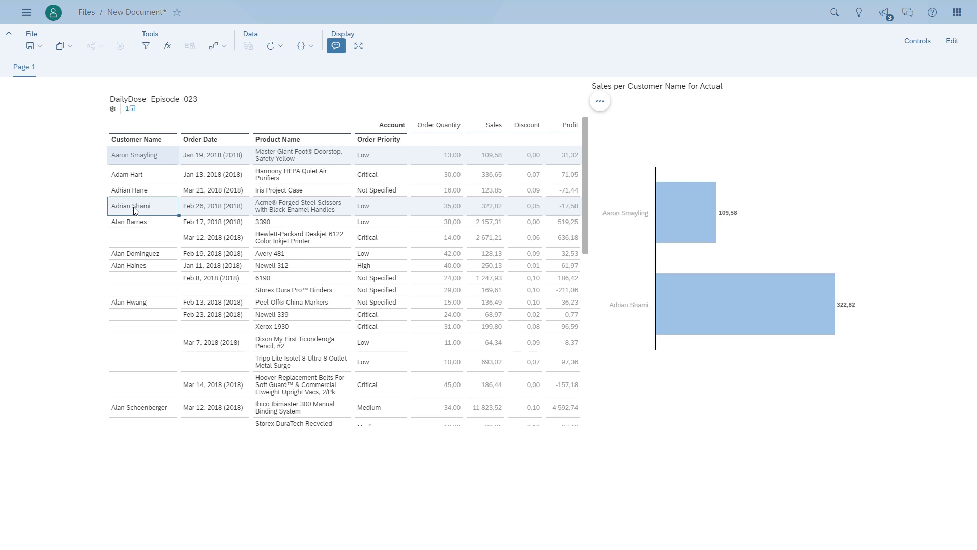
ctrl+click(138, 268)
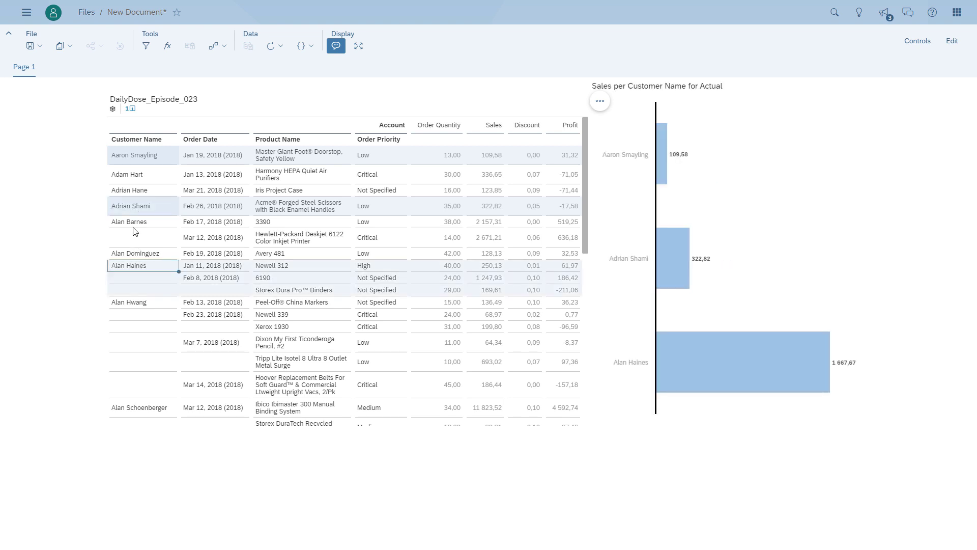
shift+click(133, 212)
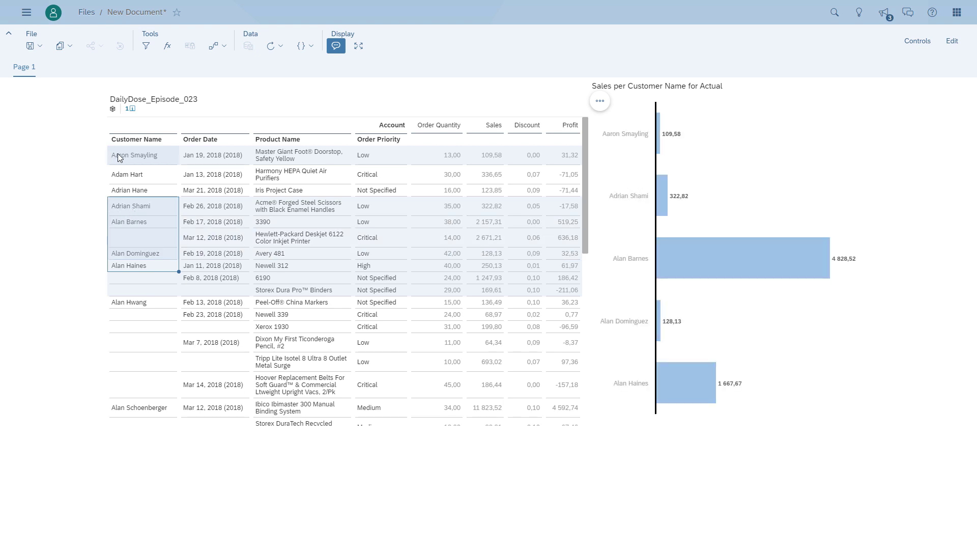
ctrl+click(130, 158)
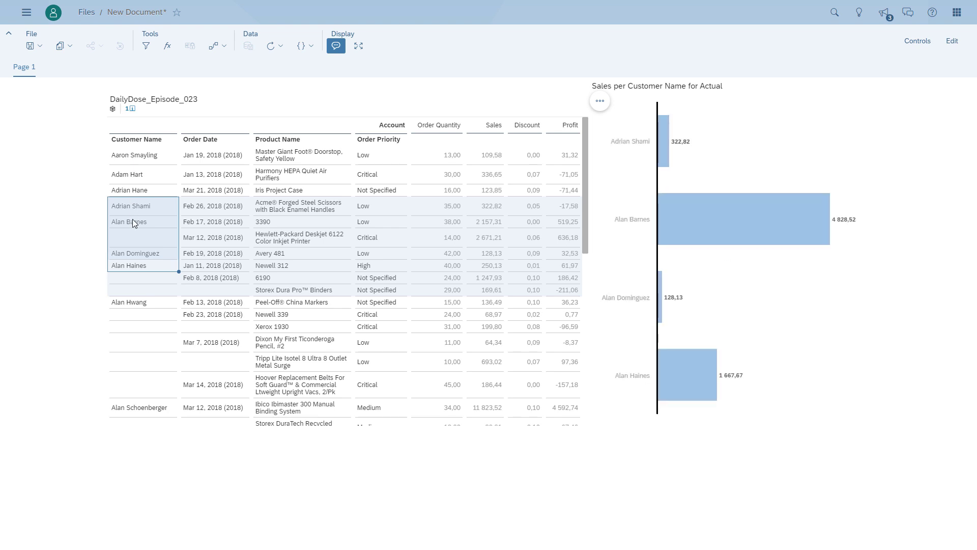
click(128, 266)
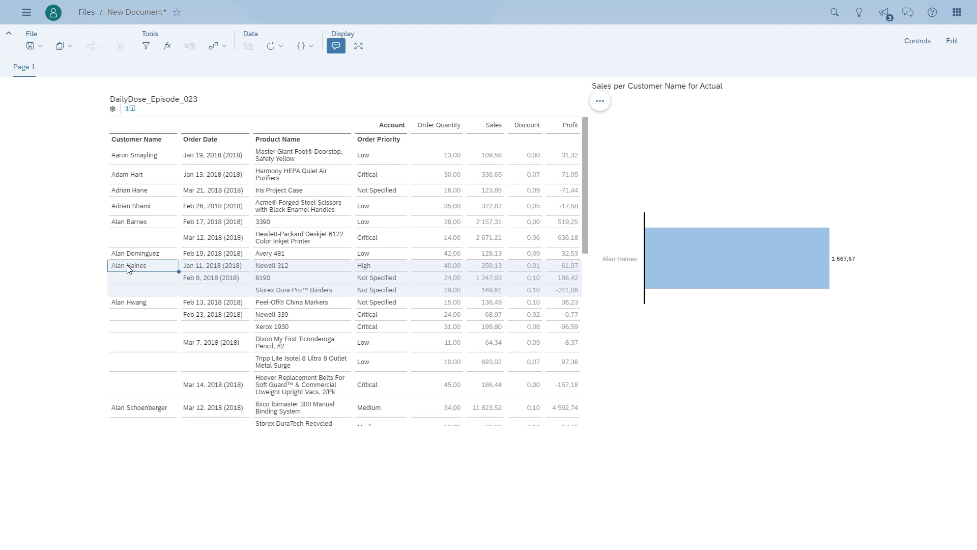
click(128, 268)
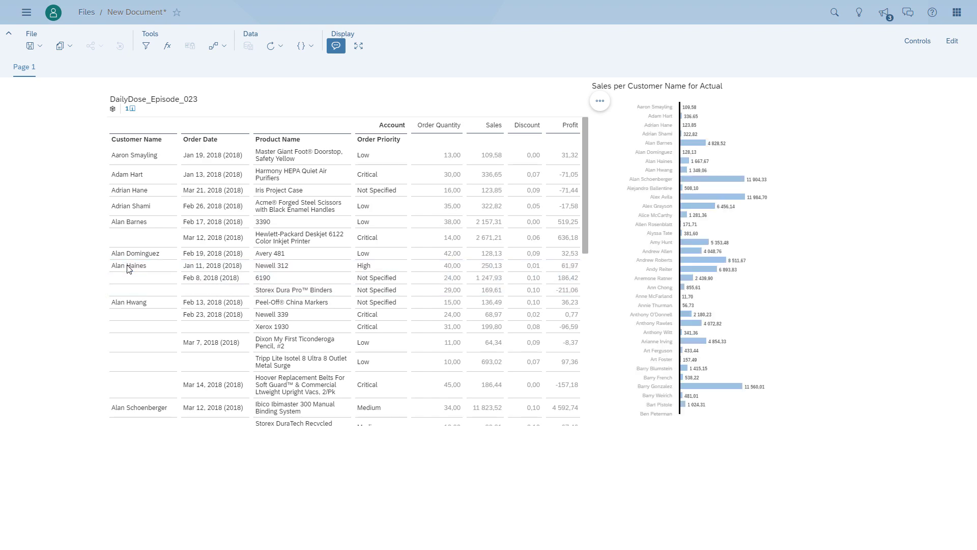